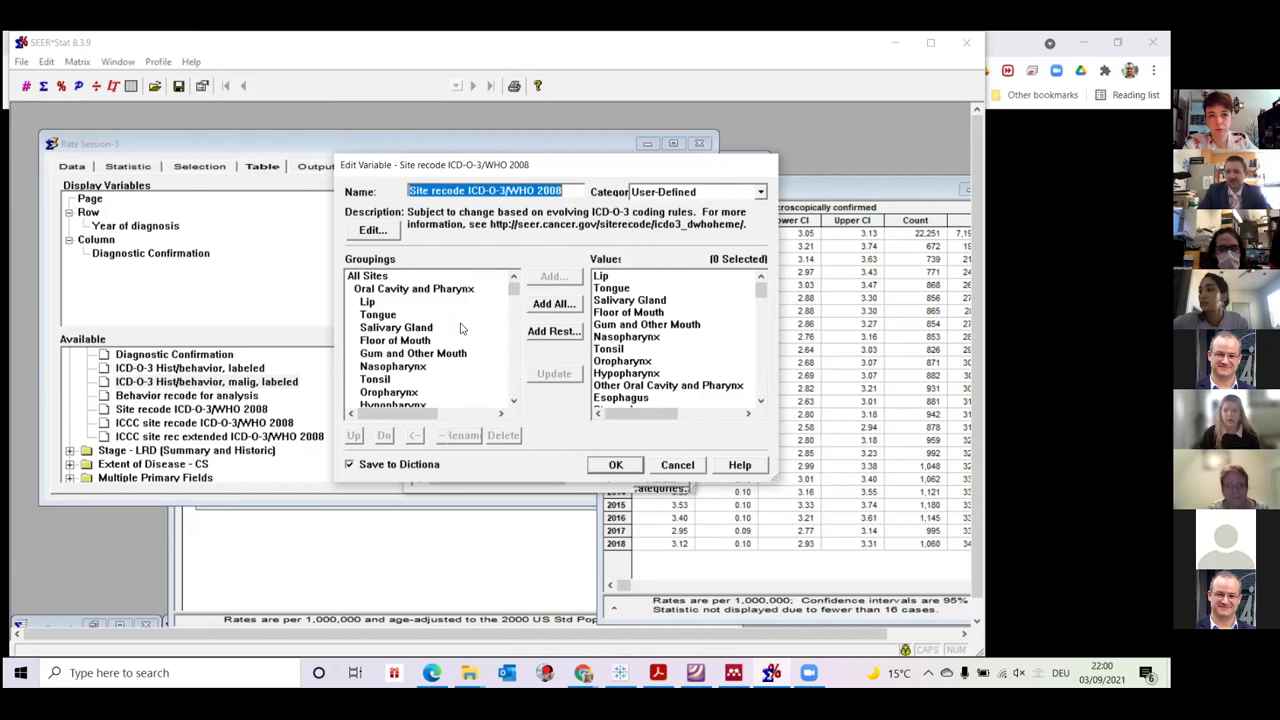
Step: Cancel editing of the Site recode ICD-O-3/WHO 2008 variable and close the dictionary
click(537, 434)
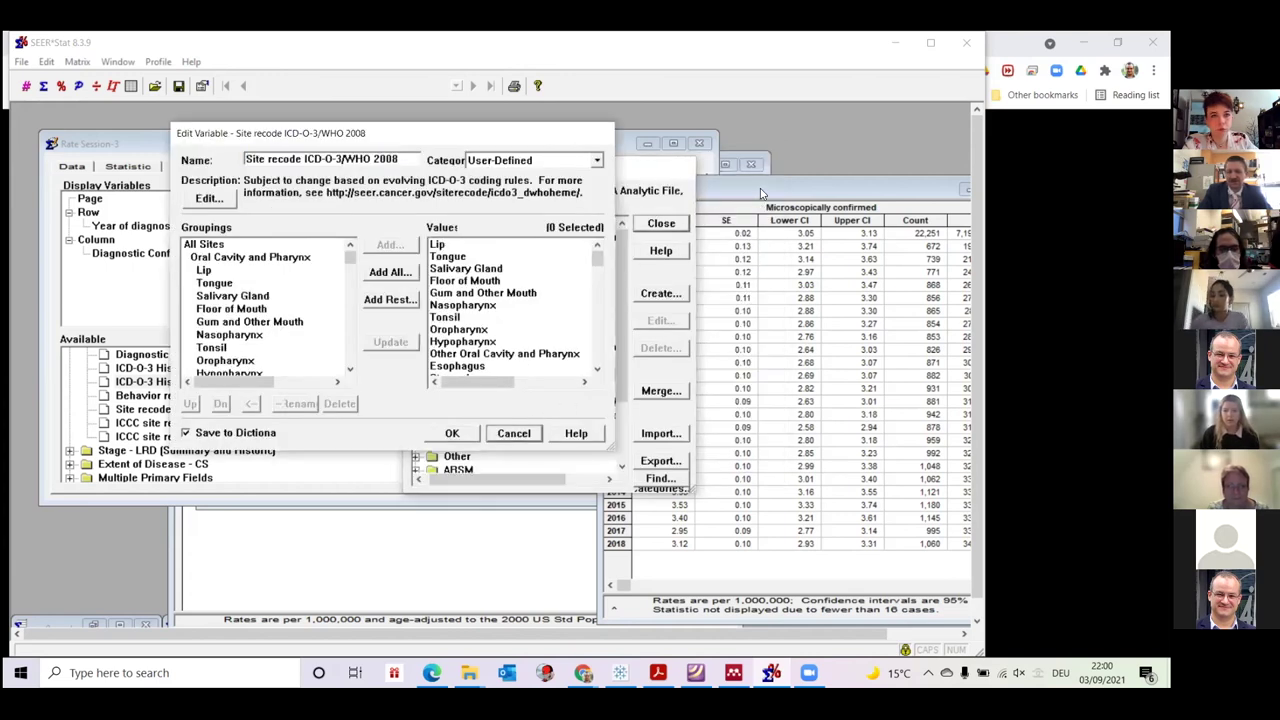
key(Escape)
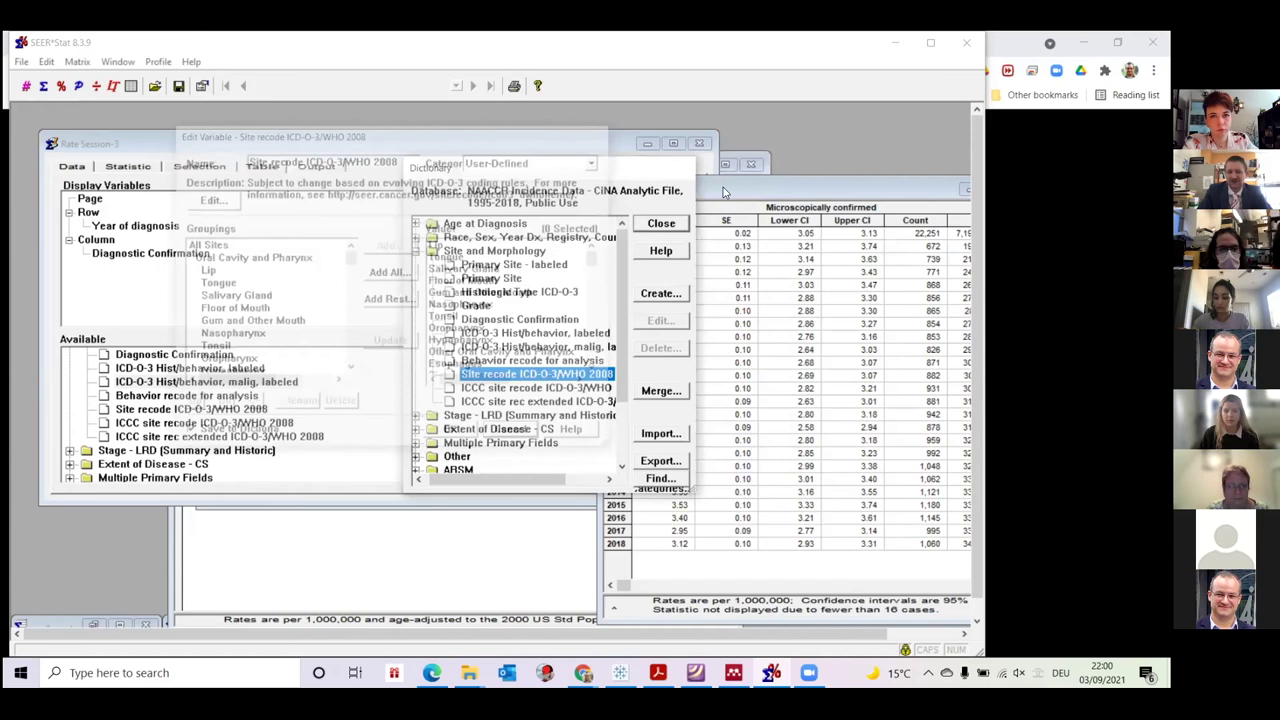
click(676, 223)
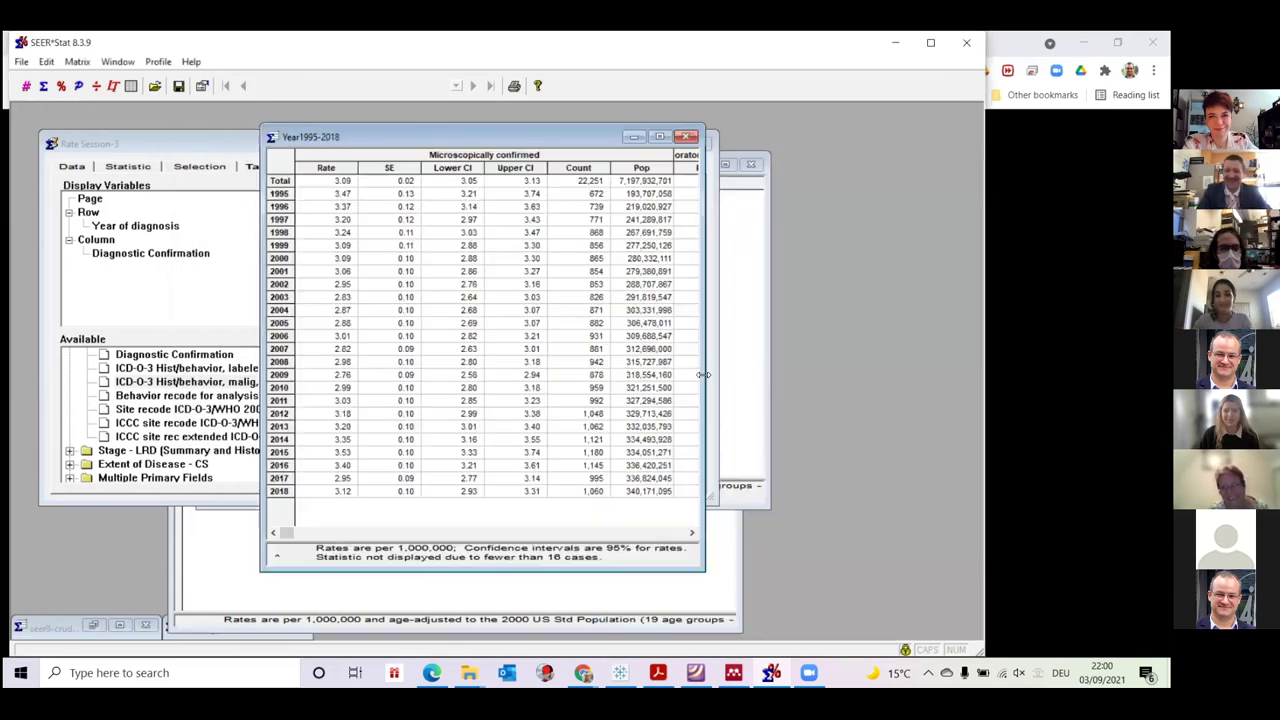
Step: Widen the Year1995-2018 results matrix and examine its columns for the different diagnostic confirmation types
drag(704, 525, 982, 514)
click(549, 533)
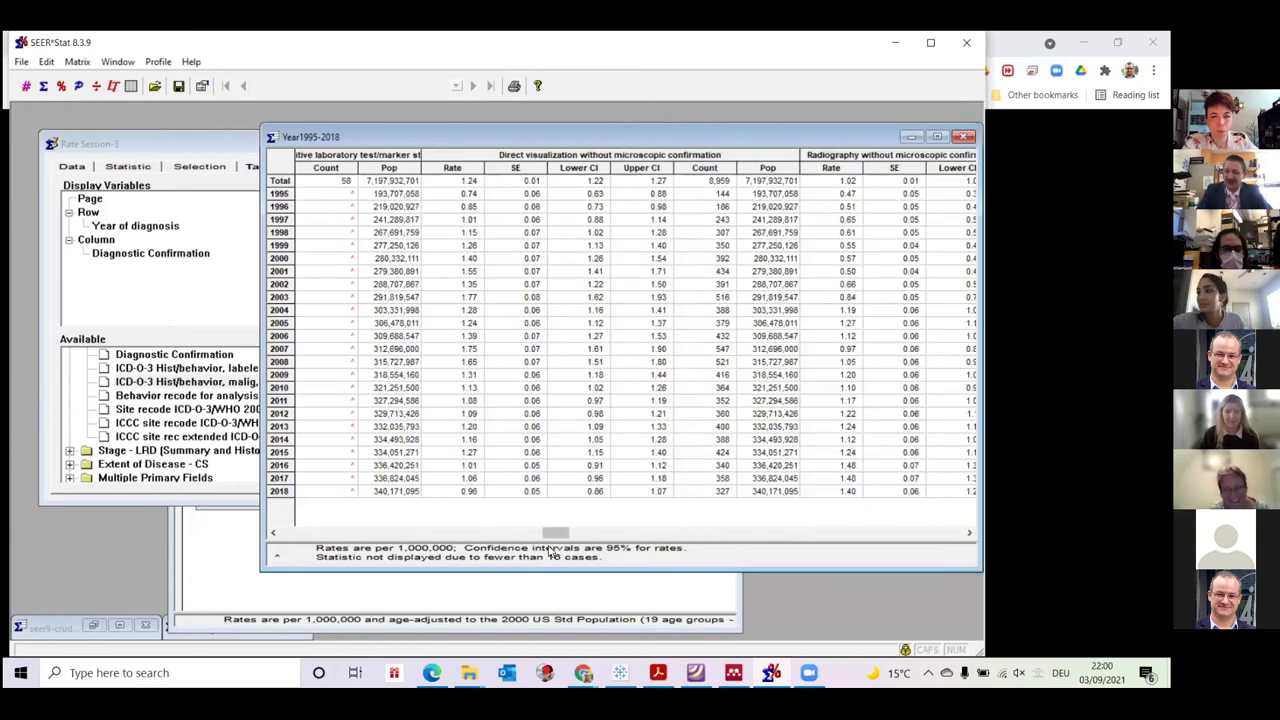
drag(555, 534, 317, 506)
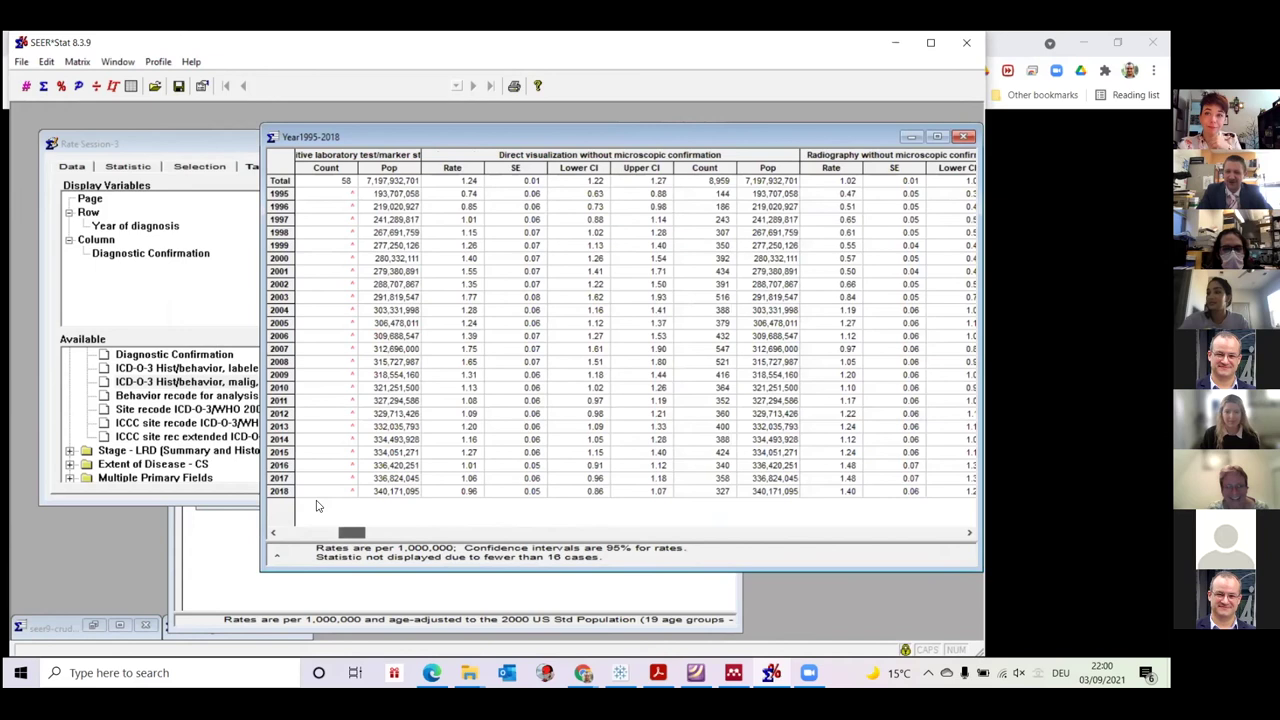
click(95, 627)
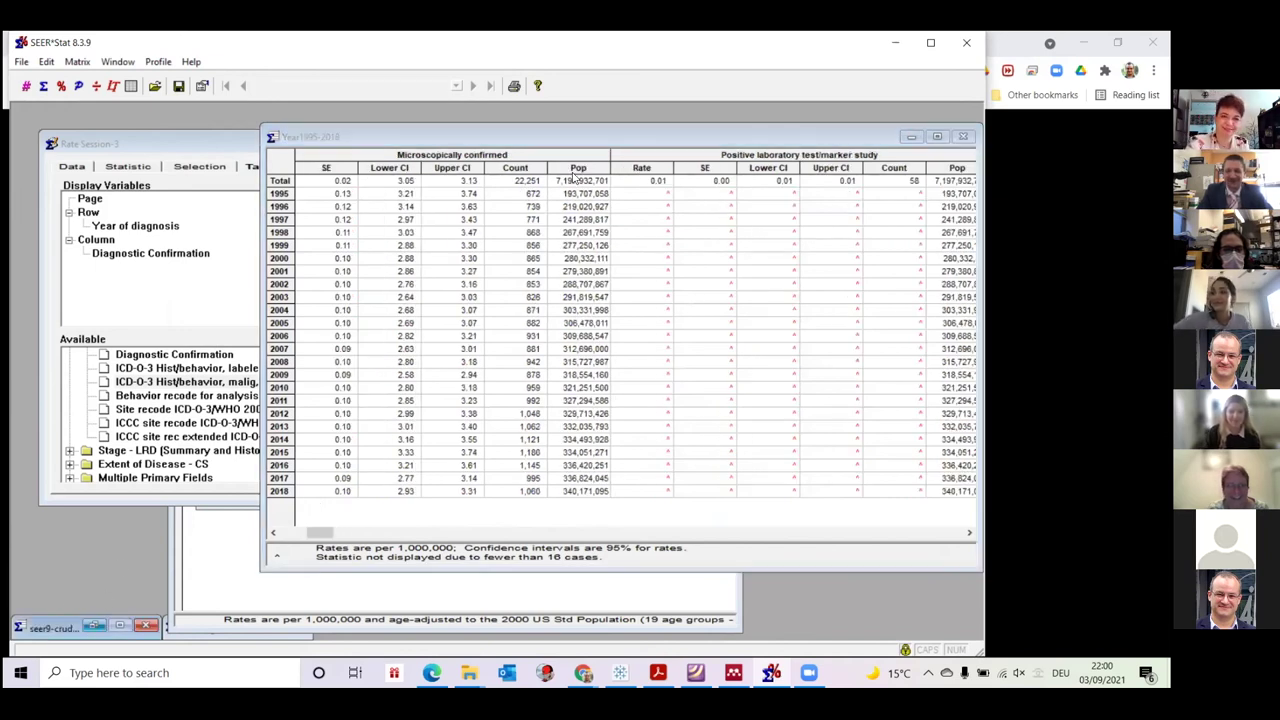
click(536, 138)
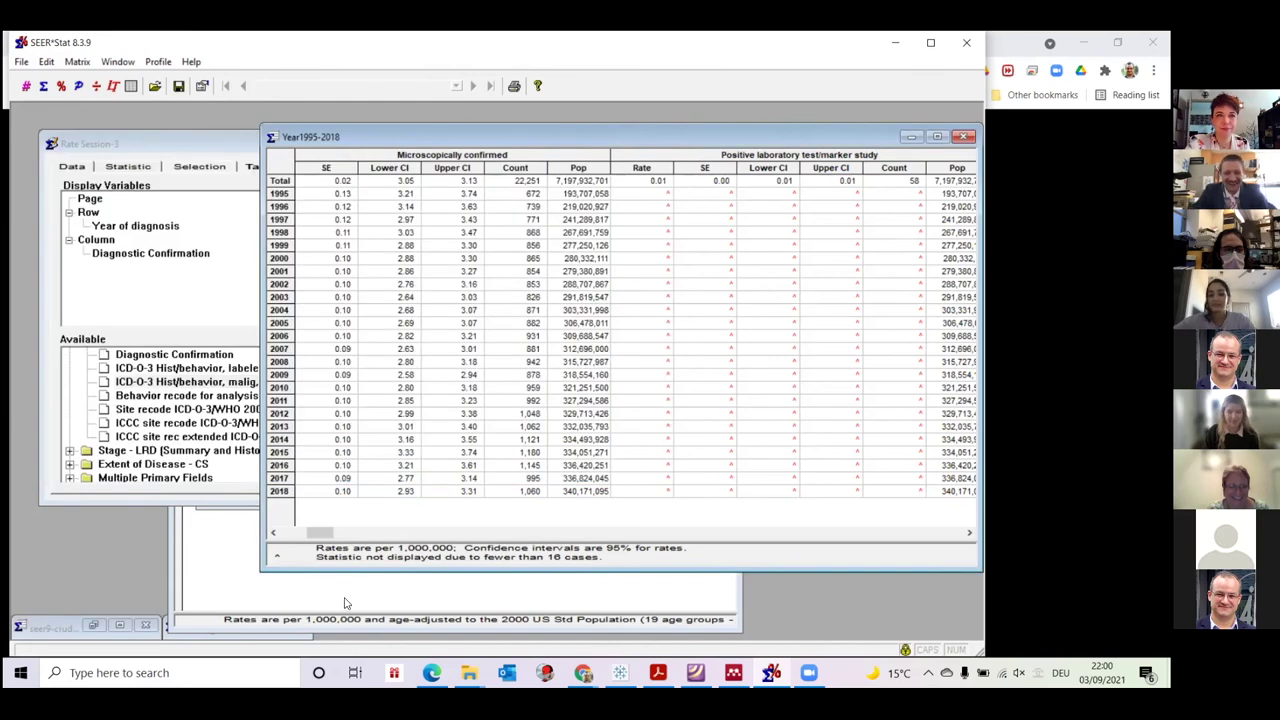
click(344, 603)
Step: Open the recent State-Year1995-2018 results matrix and maximize its window
click(22, 62)
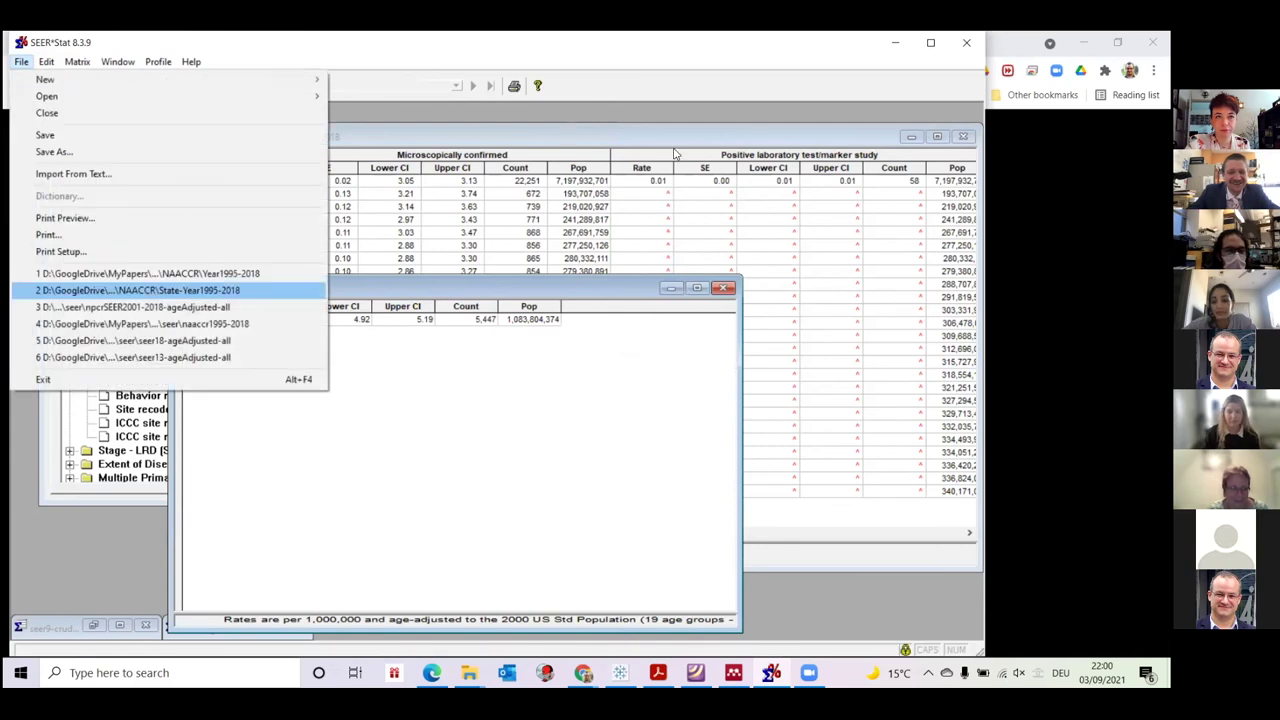
key(Return)
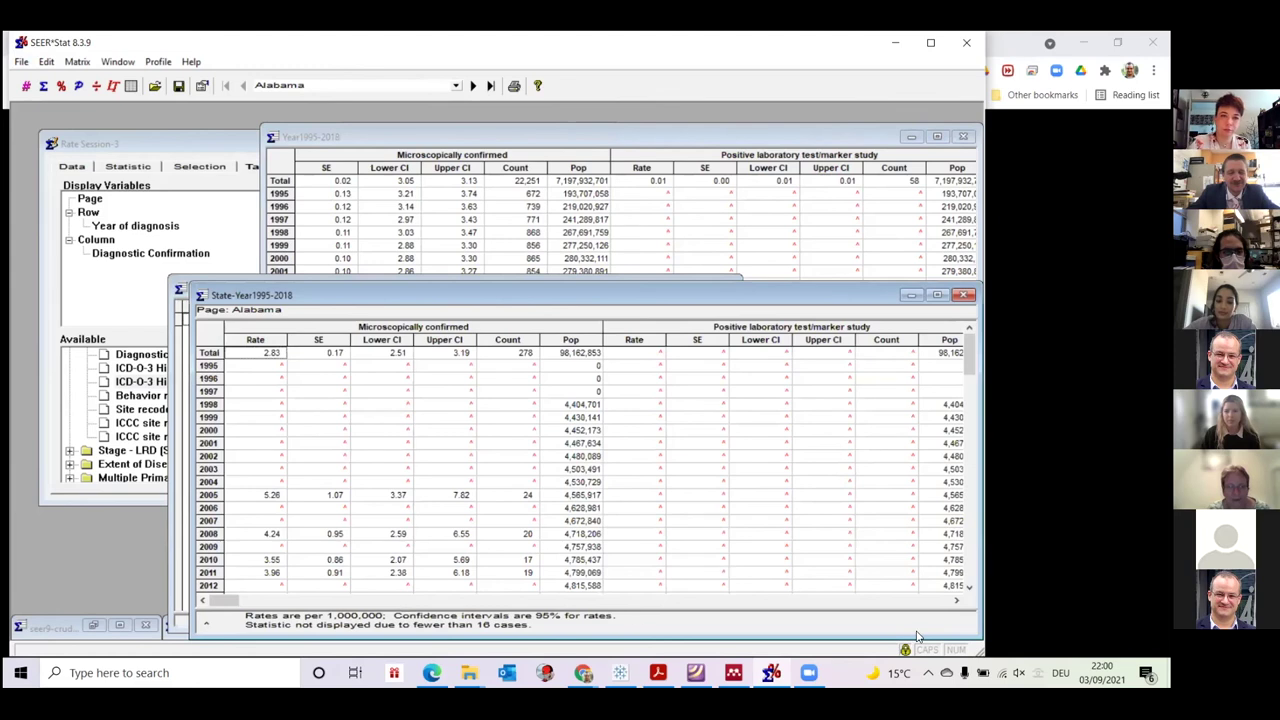
key(ctrl+F10)
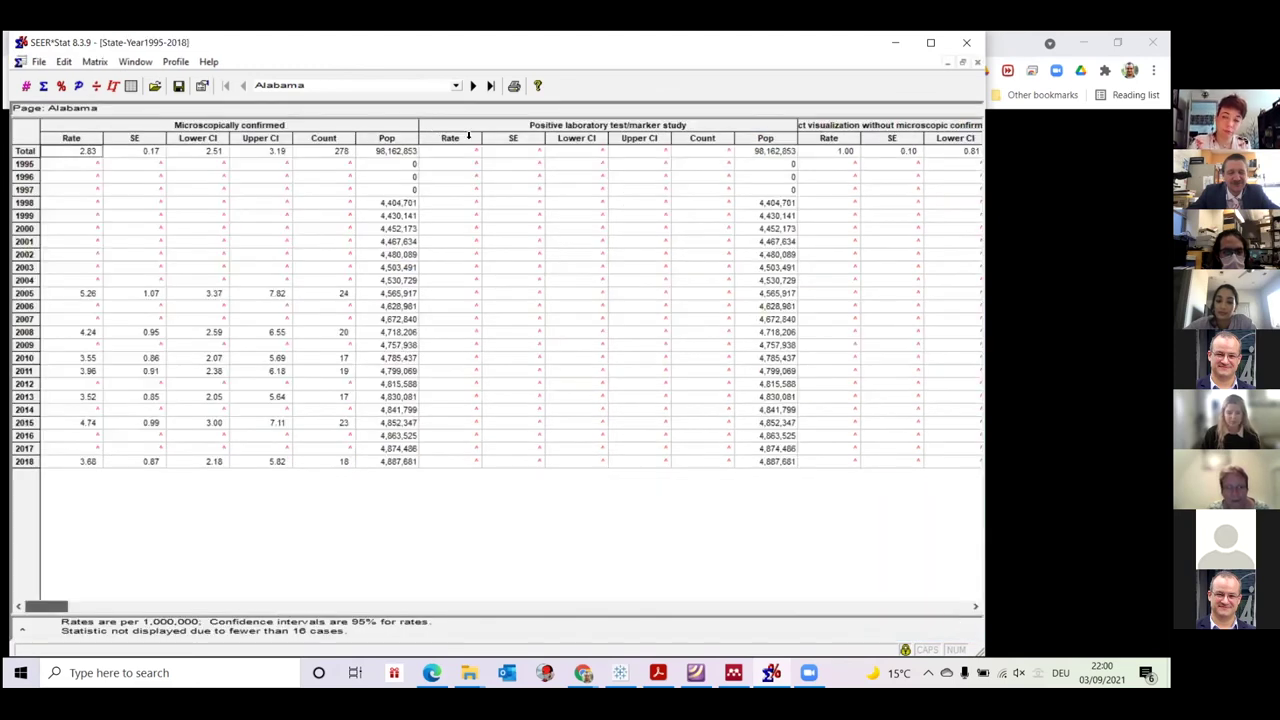
Step: Switch the State-Year1995-2018 results from the Alabama page to the USA page
click(440, 85)
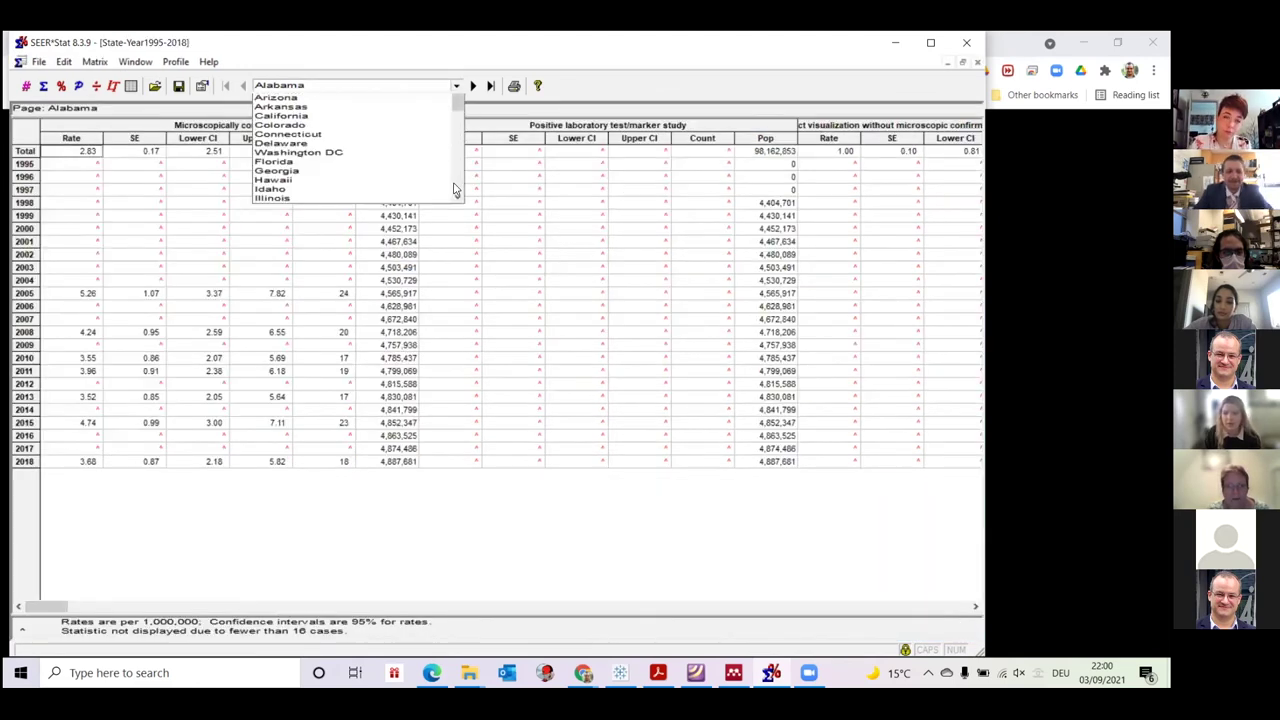
right_click(457, 187)
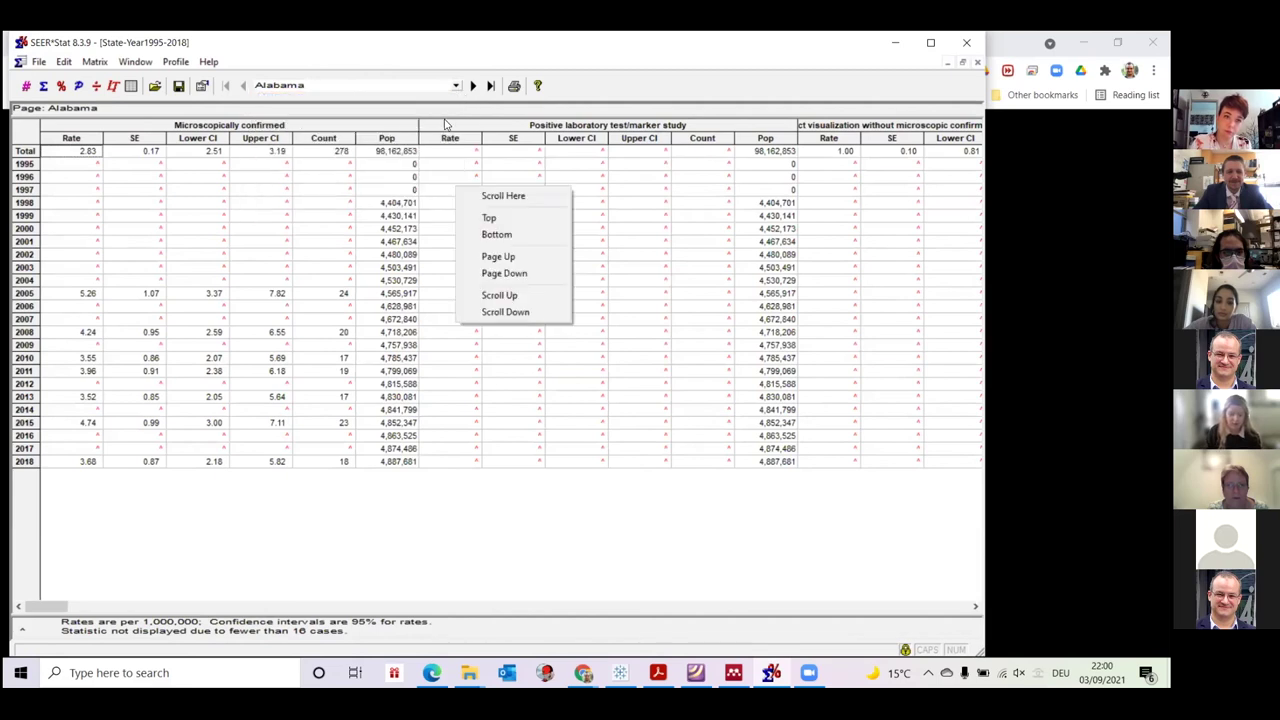
click(450, 86)
drag(458, 129, 371, 220)
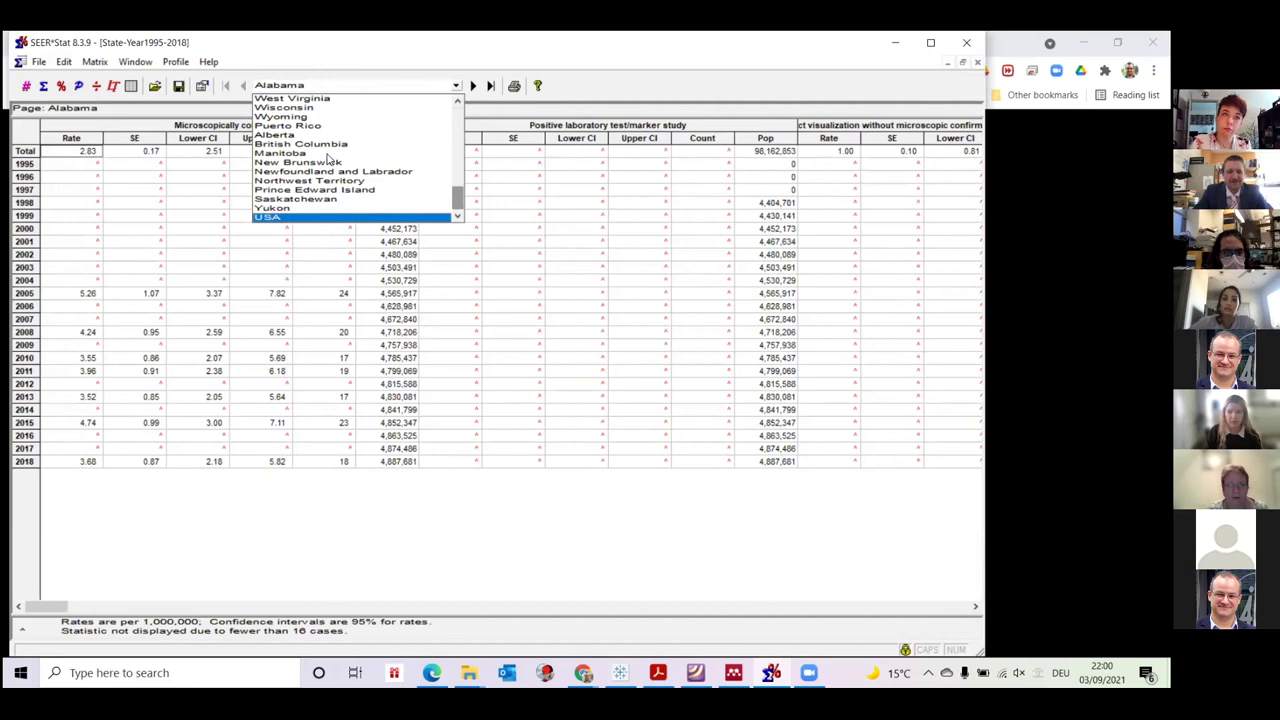
key(Return)
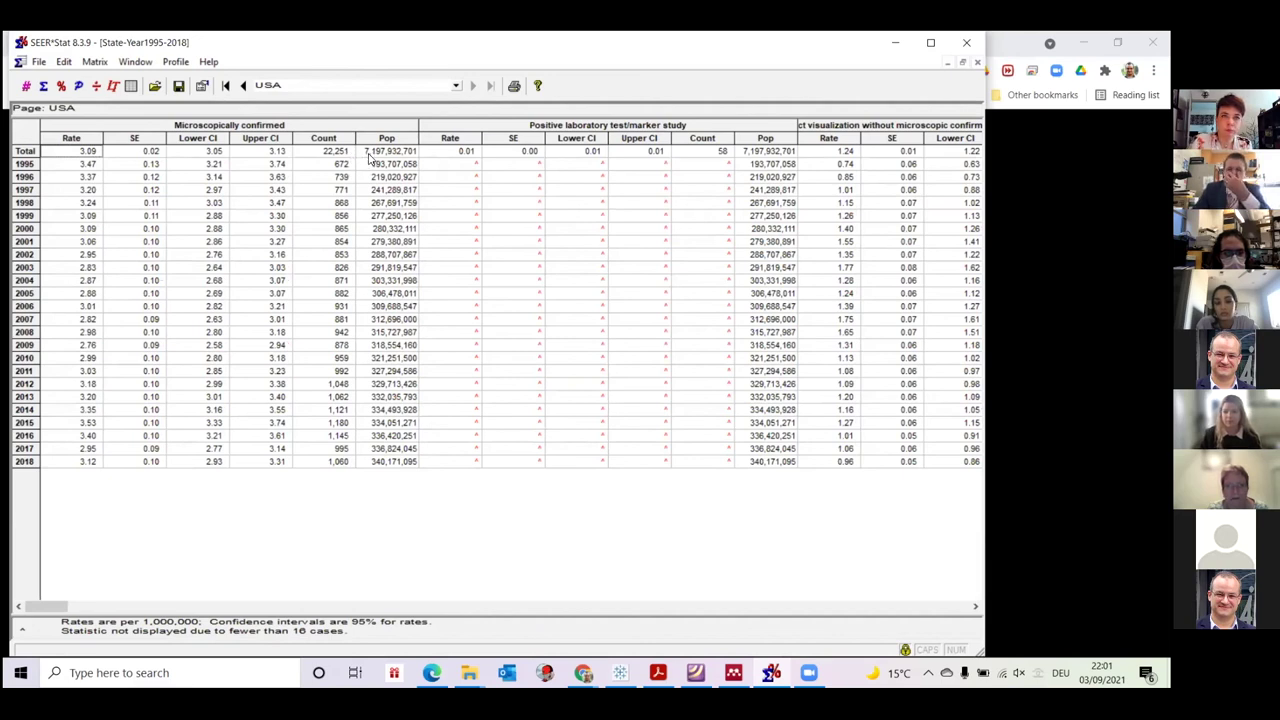
Step: Restore the State-Year1995-2018 matrix to a normal-sized window and bring Rate Session-3 to the front
click(456, 88)
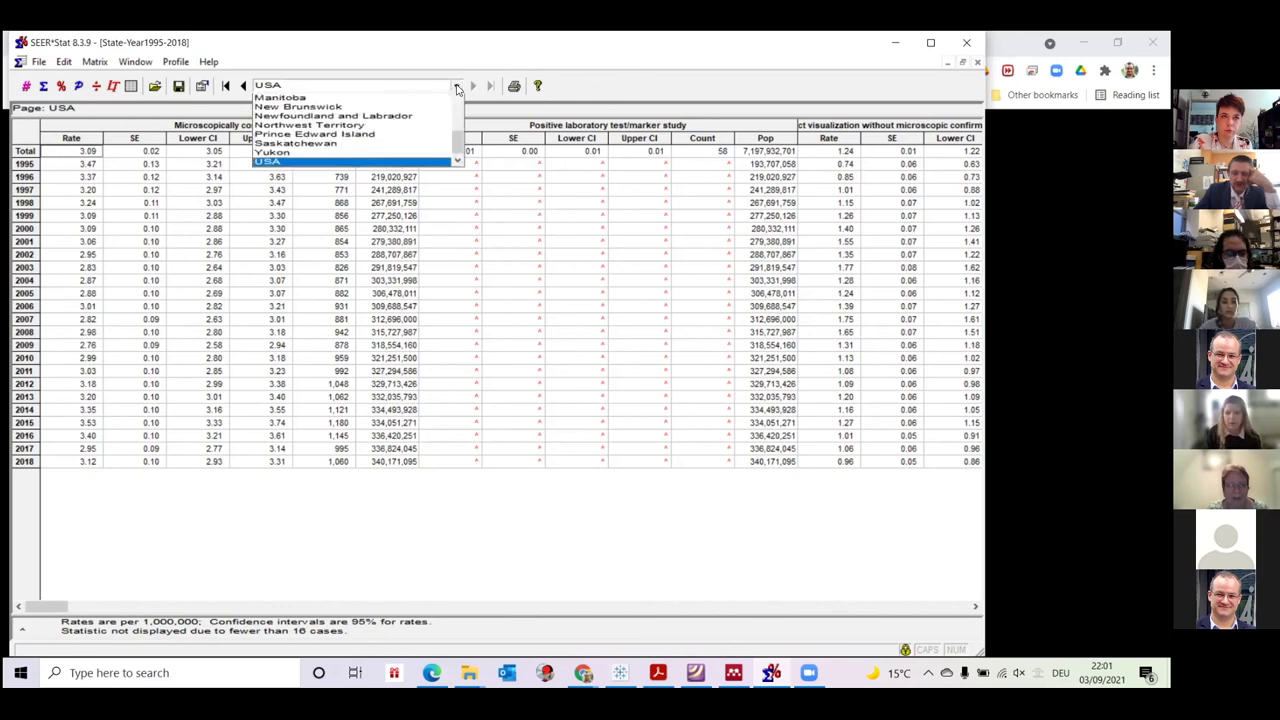
click(955, 96)
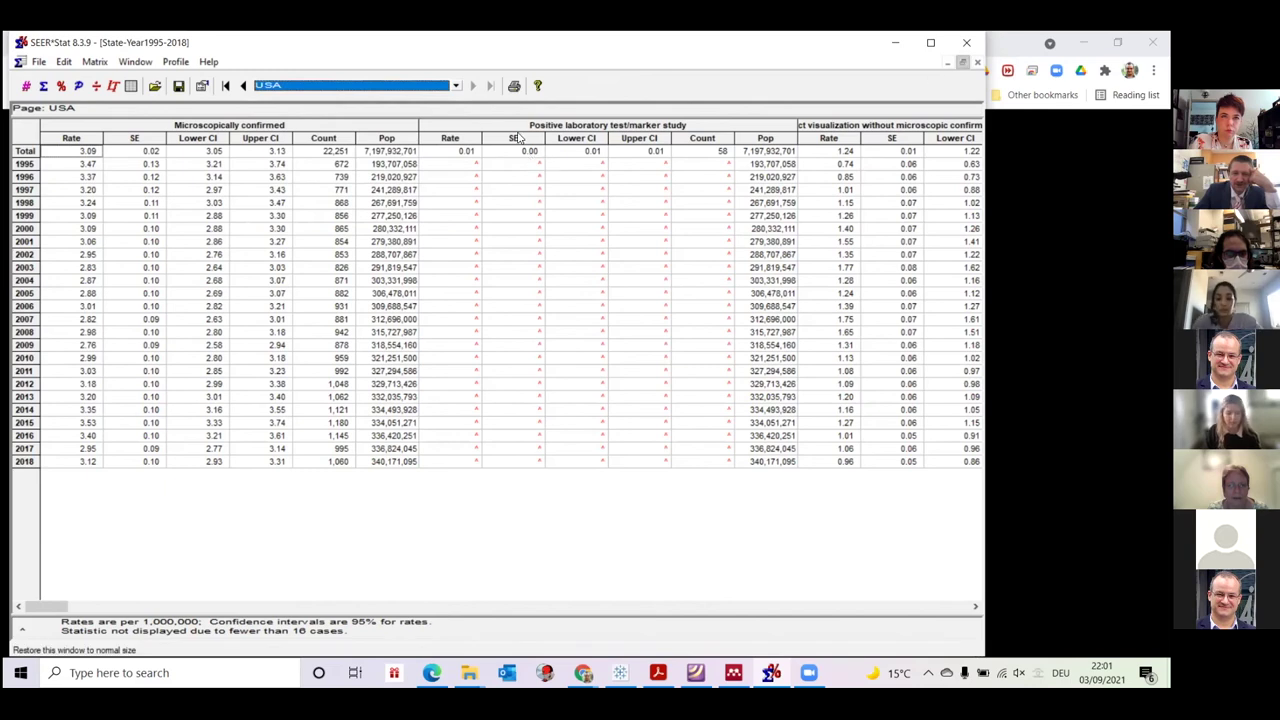
key(ctrl+F5)
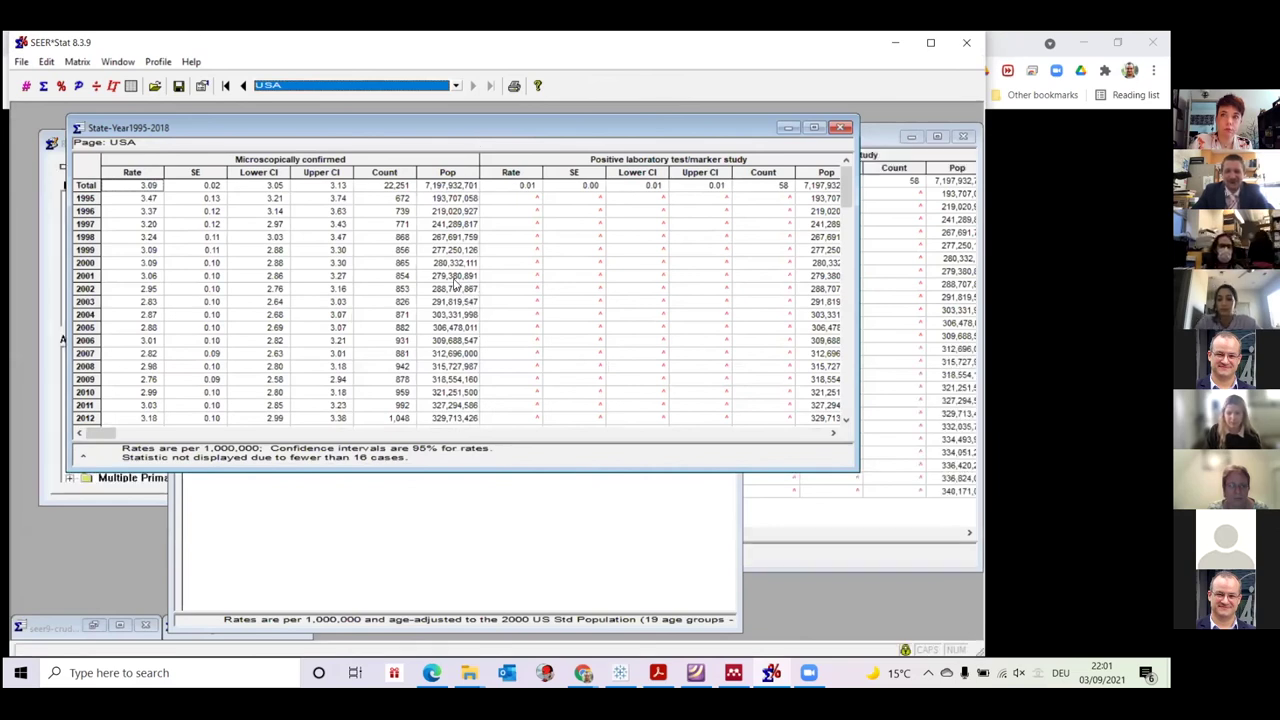
drag(224, 138, 286, 246)
click(124, 416)
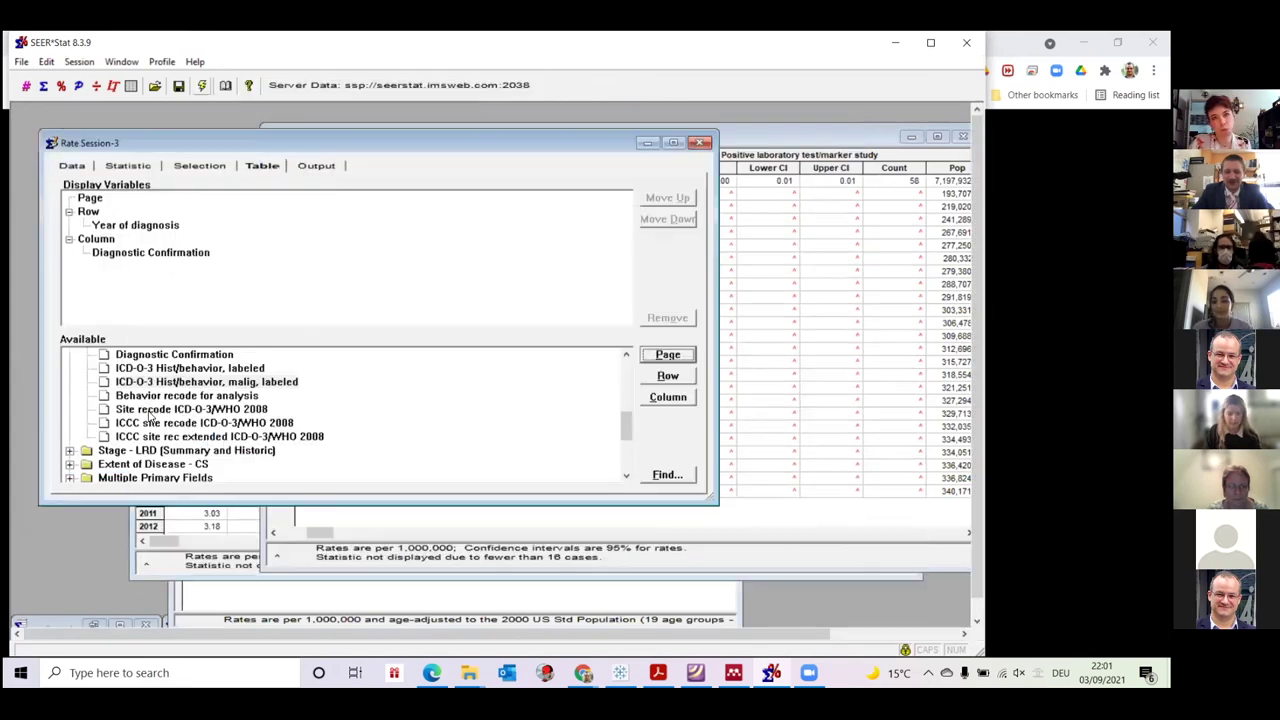
Step: Open the Site recode ICD-O-3/WHO 2008 variable from the dictionary for editing
click(149, 412)
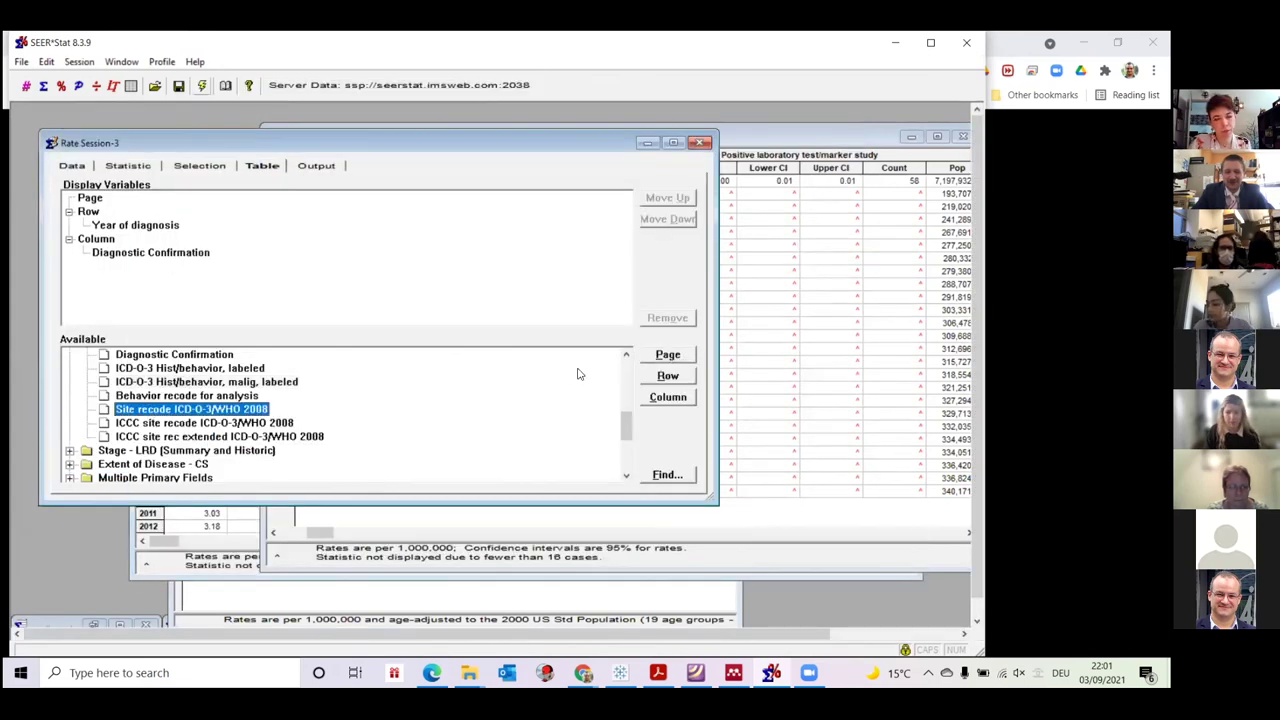
key(ctrl+d)
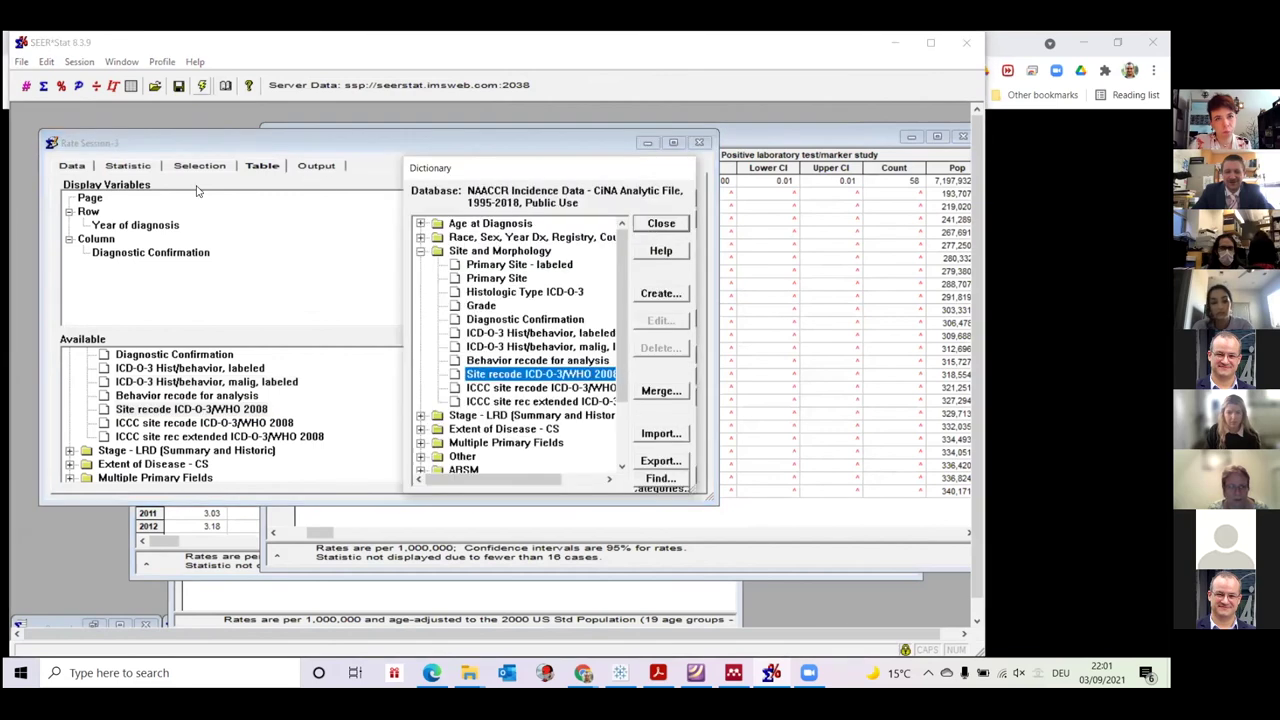
key(Escape)
click(150, 227)
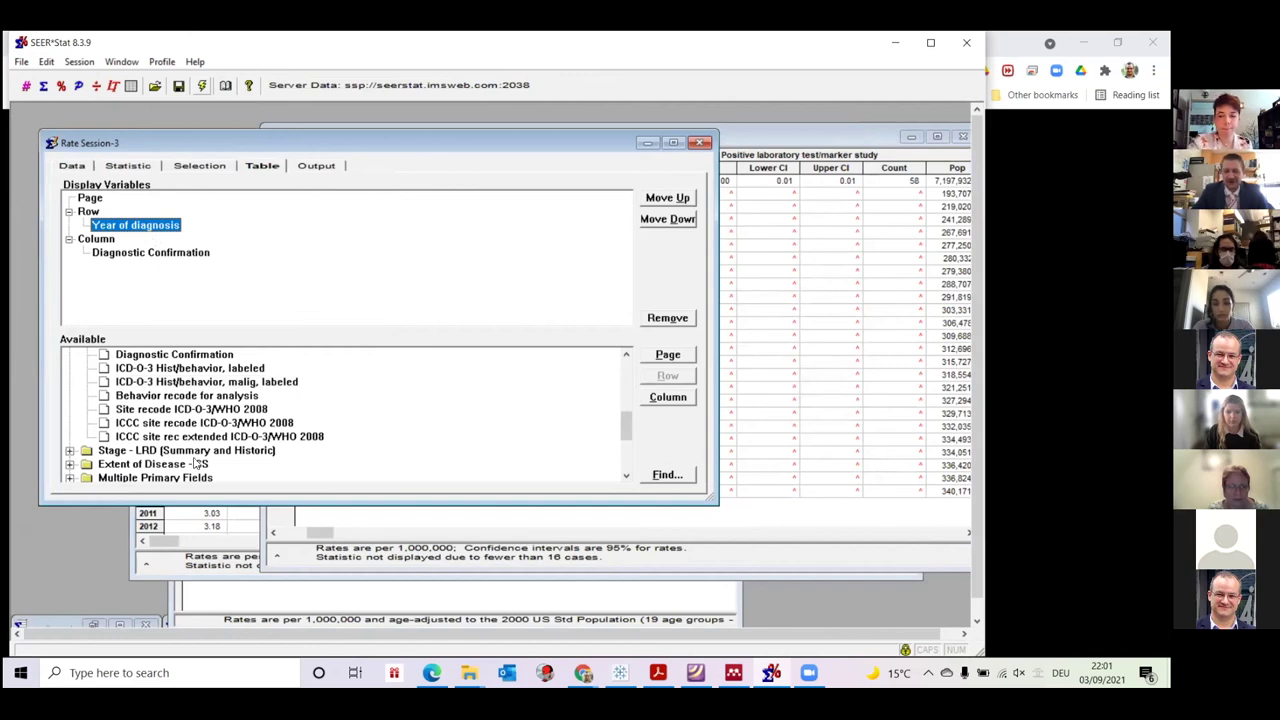
click(191, 409)
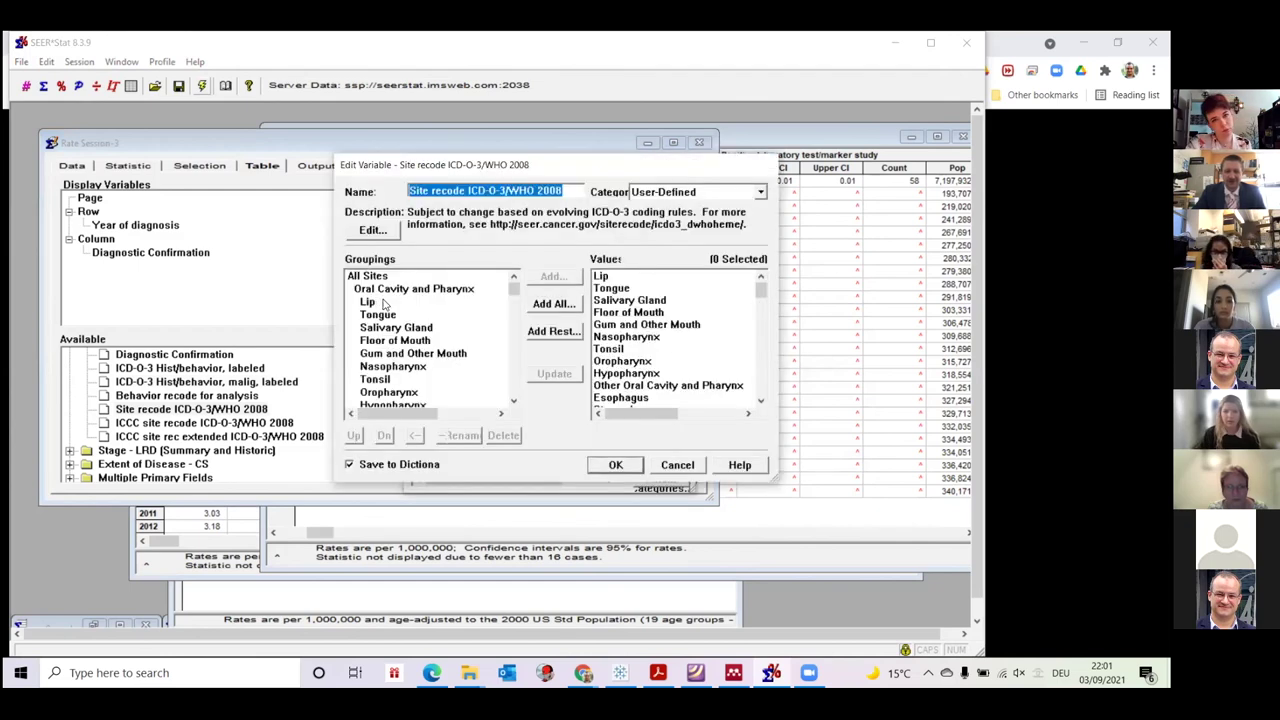
Step: Delete the individual oral cavity subsites, Lip through Other Oral Cavity and Pharynx, from the groupings
click(368, 276)
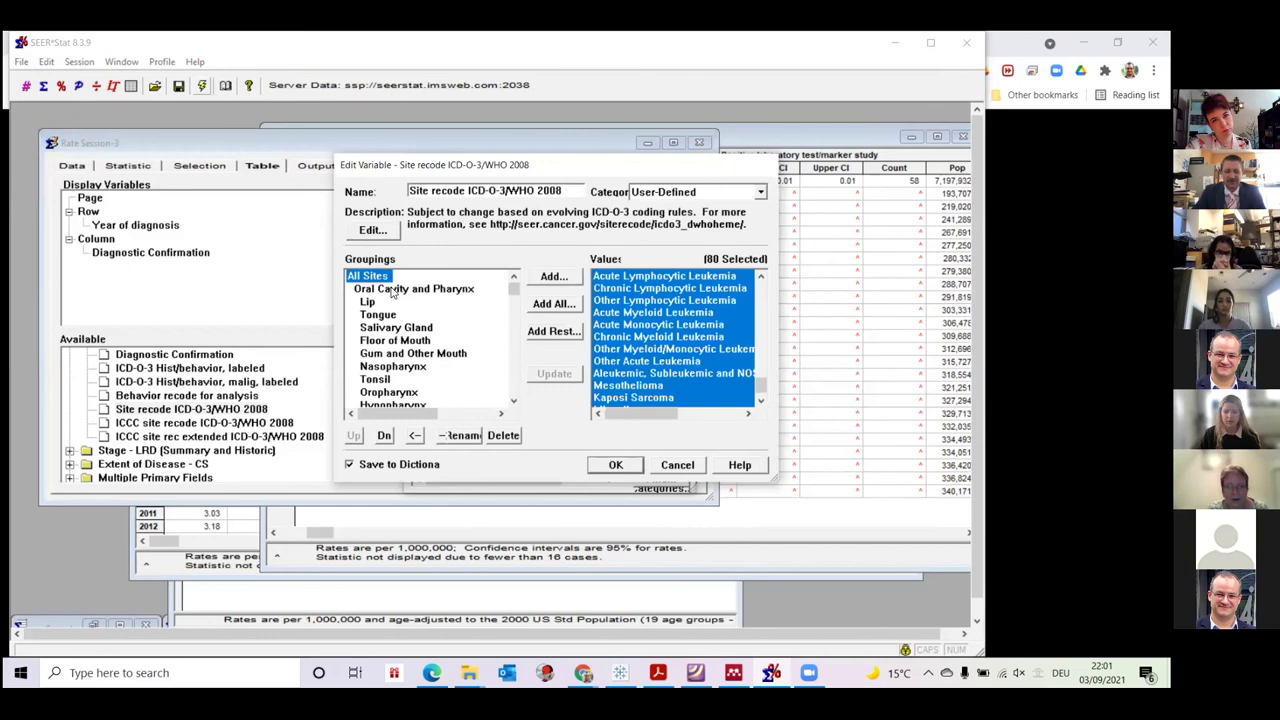
click(395, 289)
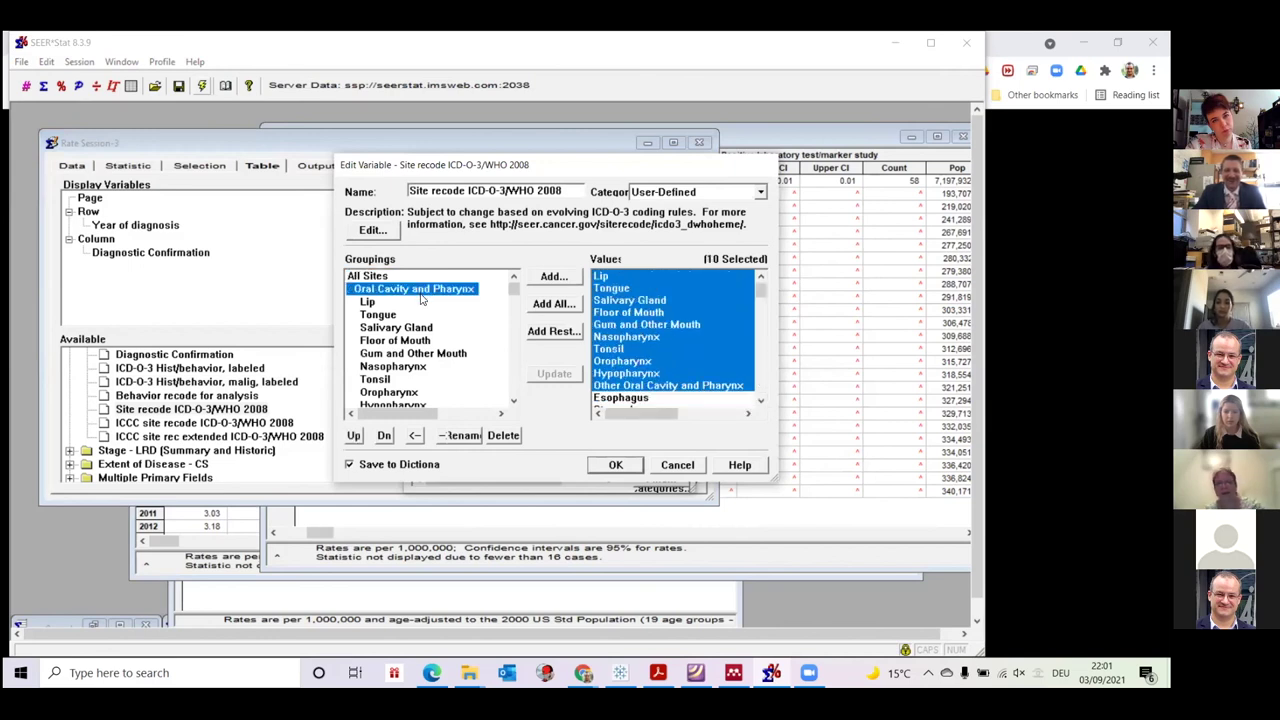
click(368, 302)
scroll(372, 305, down, 1)
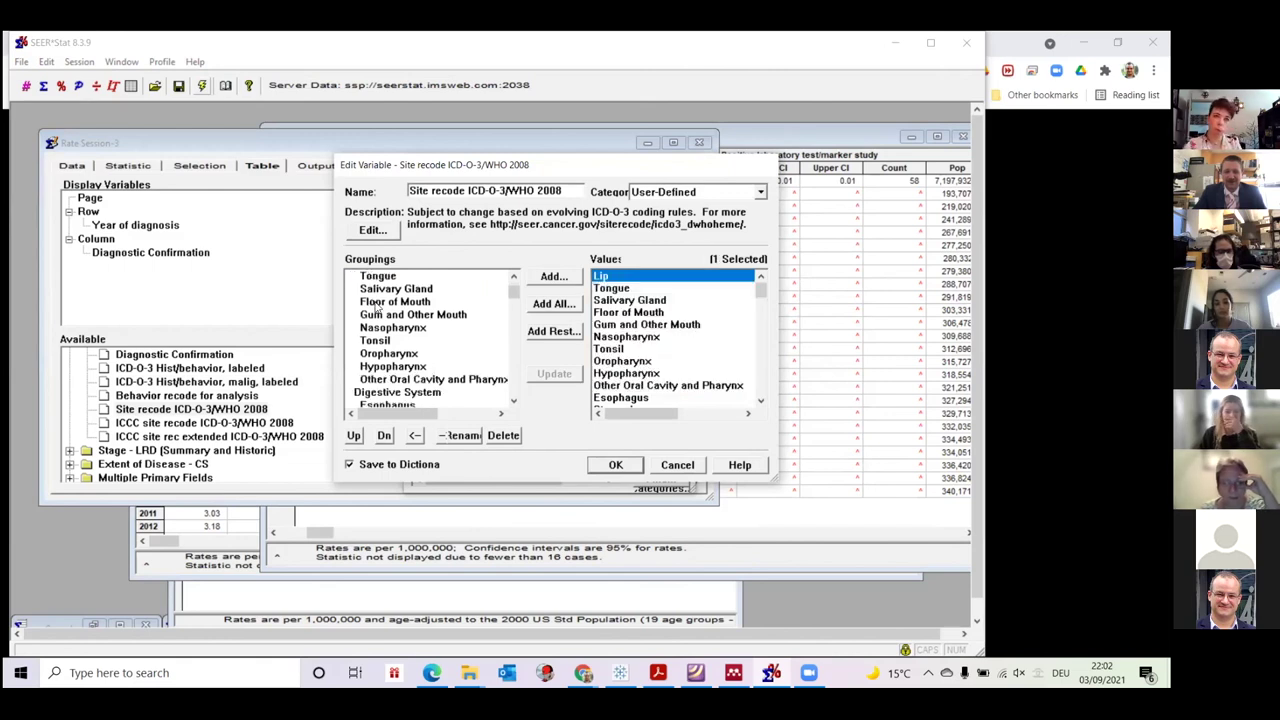
shift+click(412, 380)
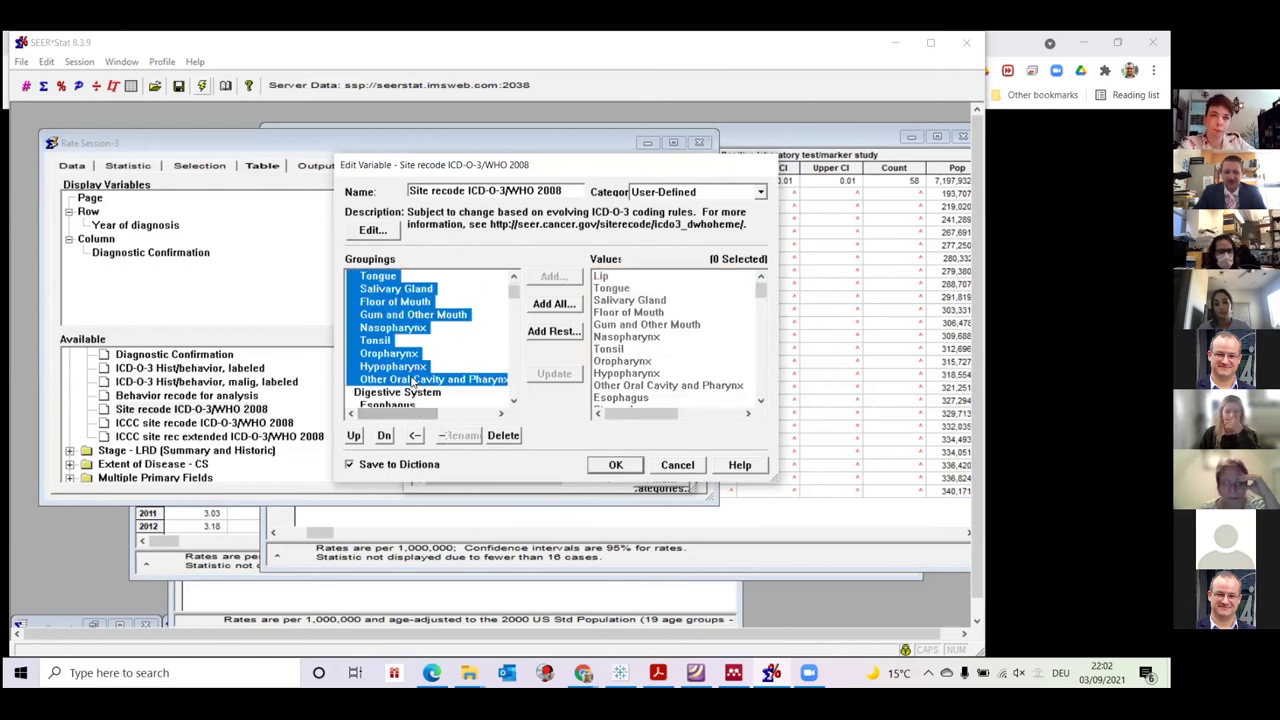
Step: Delete the groupings from Colon excluding Rectum through Large Intestine, NOS
scroll(412, 375, down, 3)
click(407, 330)
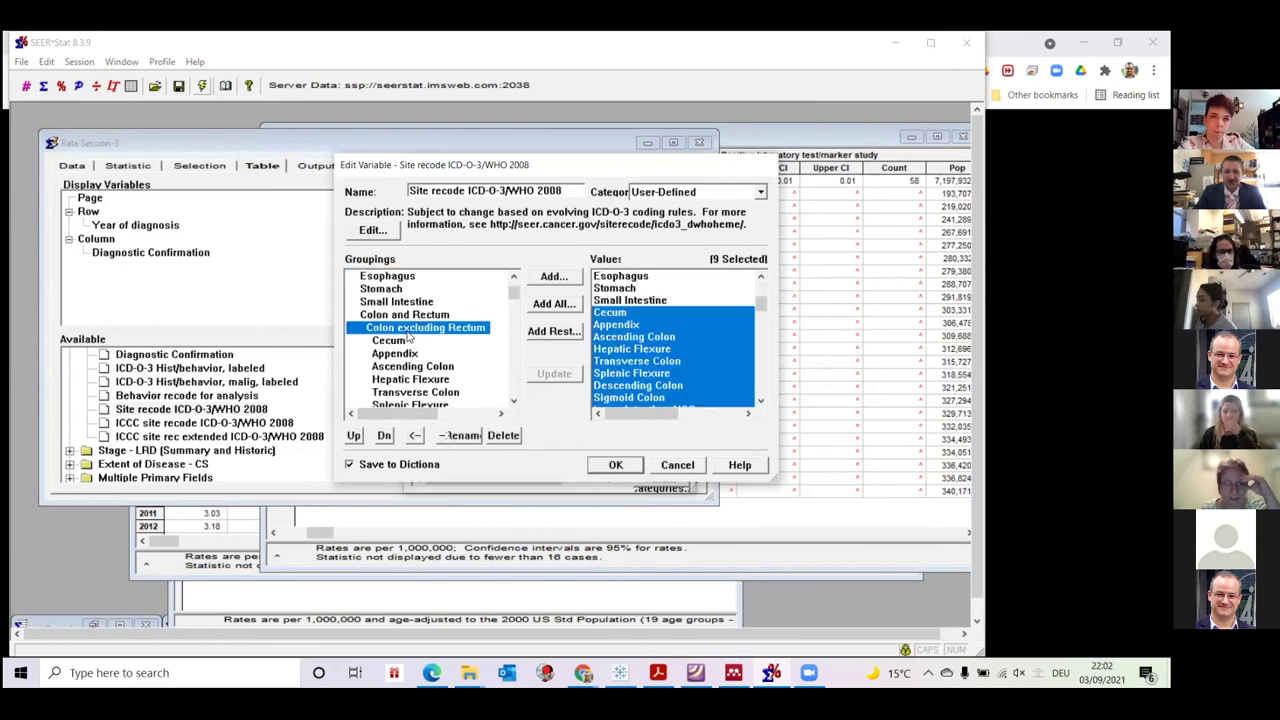
scroll(406, 345, down, 2)
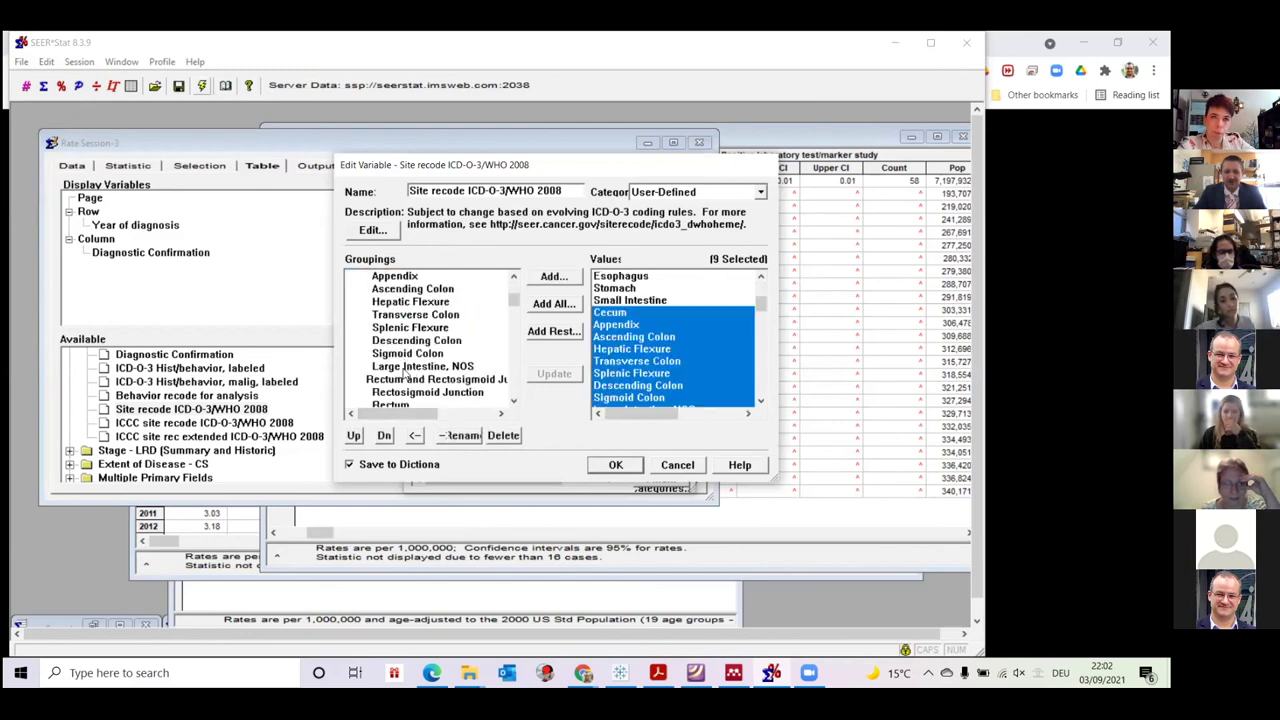
shift+click(405, 367)
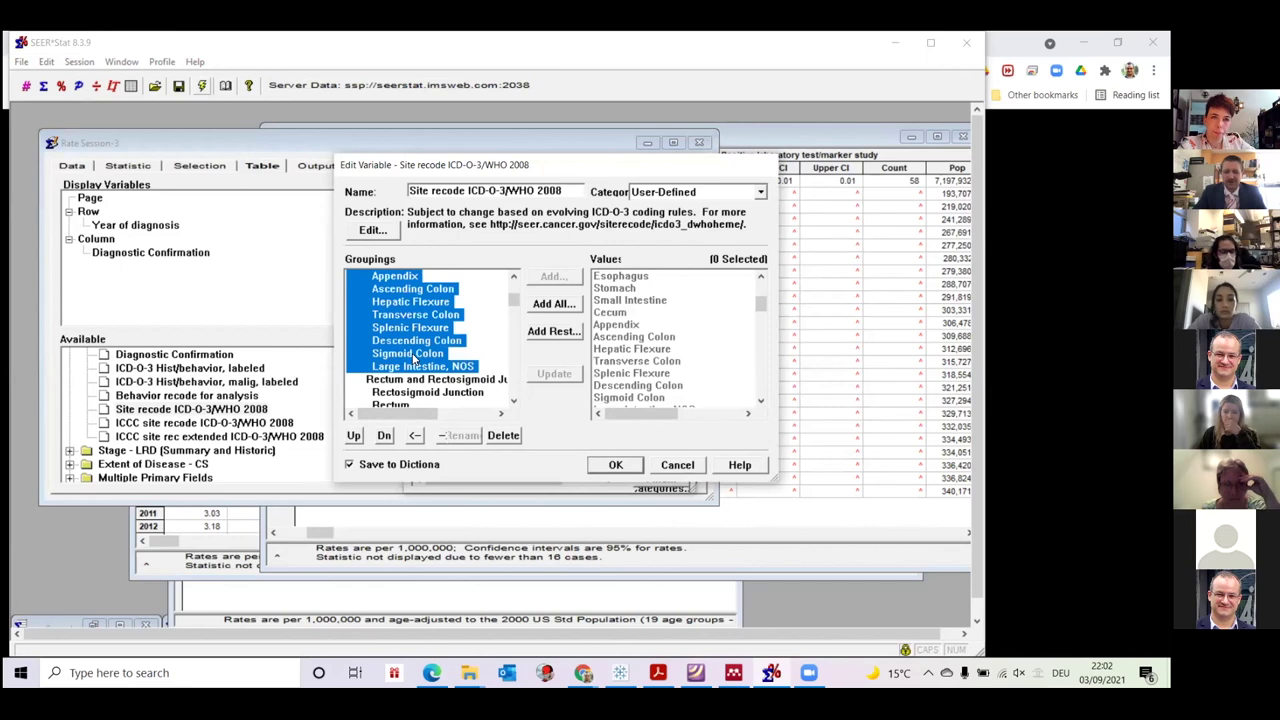
Step: Delete the Rectum and Rectosigmoid Junction grouping together with its Rectosigmoid Junction and Rectum subgroups
scroll(415, 360, down, 3)
scroll(400, 330, up, 2)
click(400, 328)
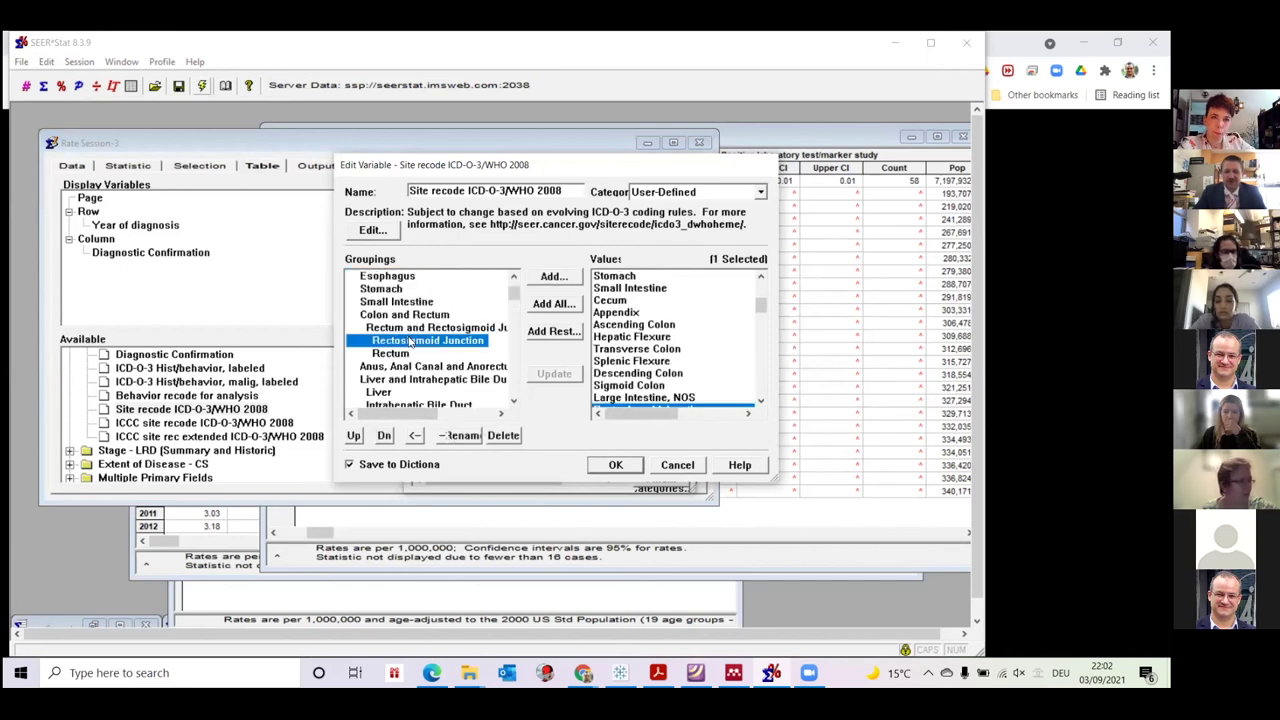
shift+click(404, 368)
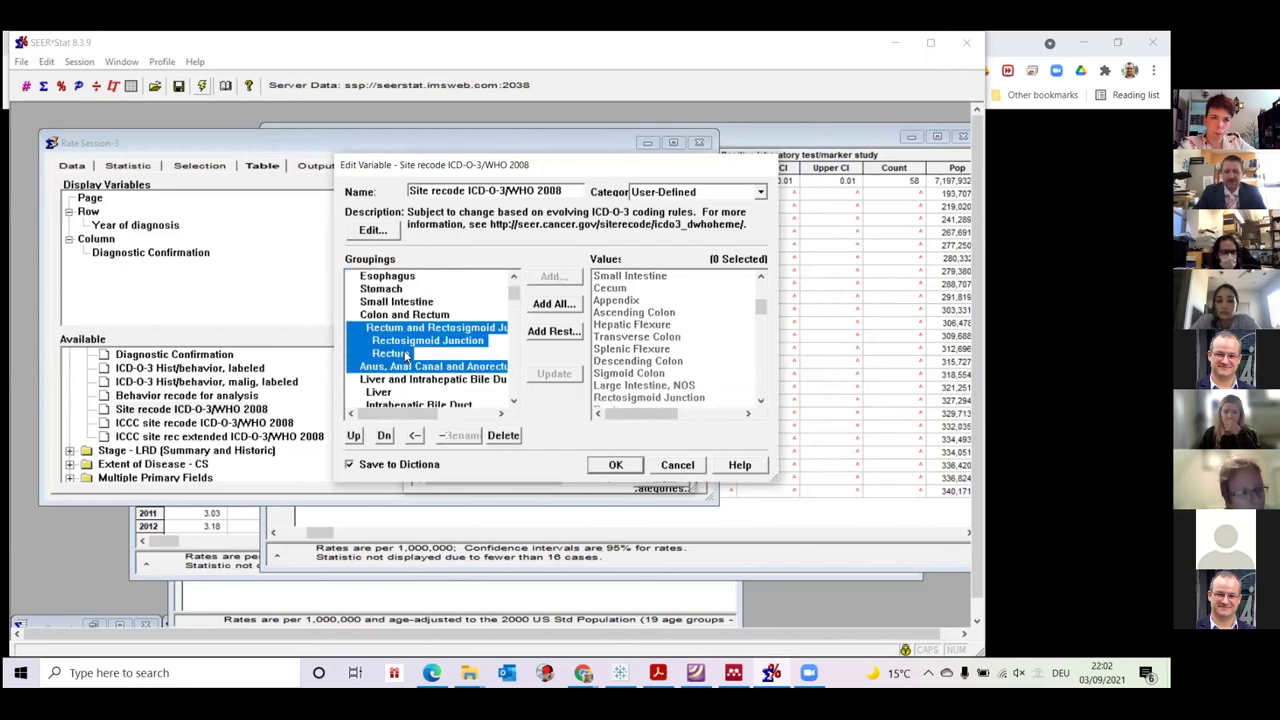
click(405, 355)
shift+click(403, 327)
key(Delete)
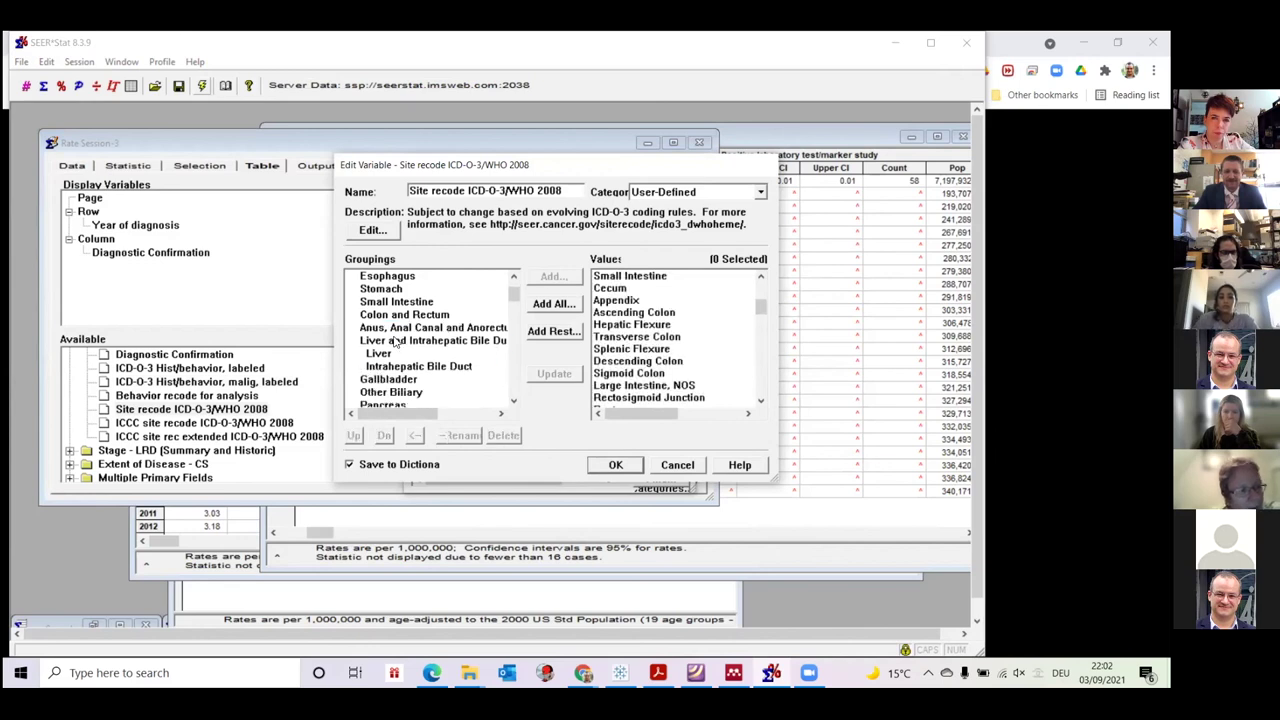
Step: Delete the Liver and Intrahepatic Bile Duct subgroups beneath their combined grouping
scroll(398, 340, down, 1)
click(379, 314)
key(Delete)
Step: Delete the individual digestive system subsites, Esophagus through Other Digestive Organs, from the groupings
scroll(388, 333, down, 3)
scroll(388, 328, up, 6)
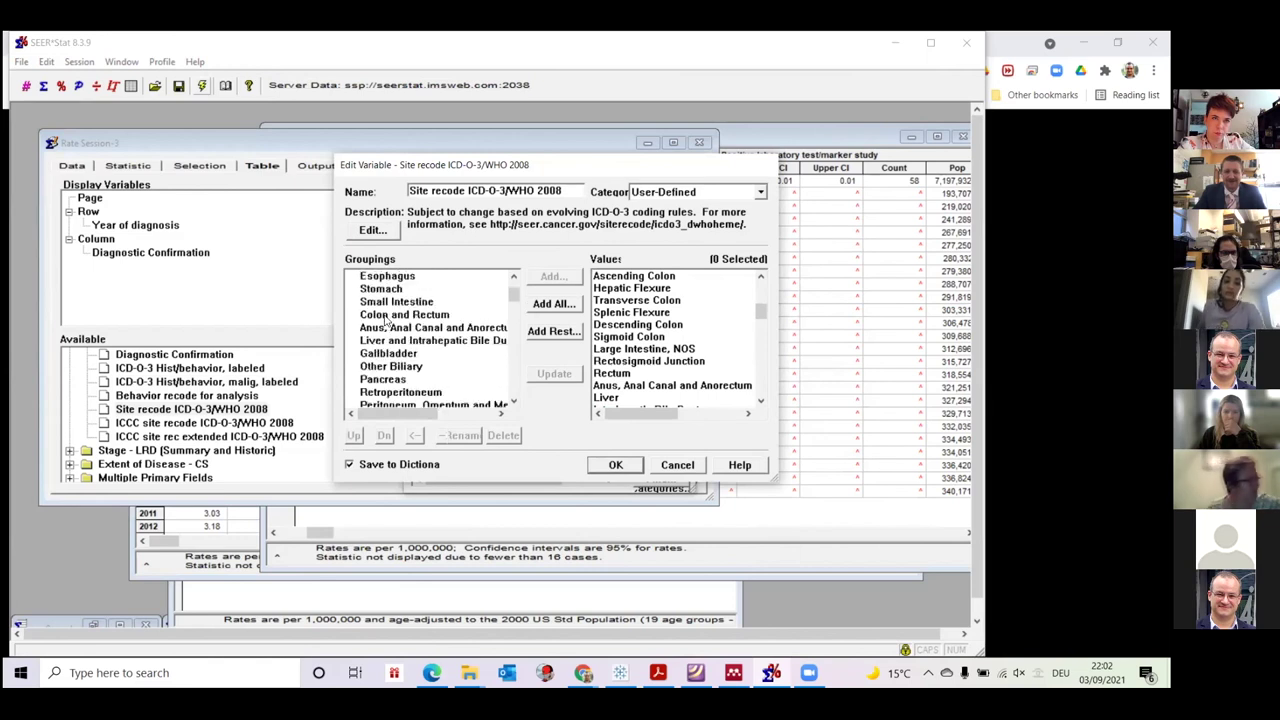
click(386, 315)
scroll(387, 360, down, 1)
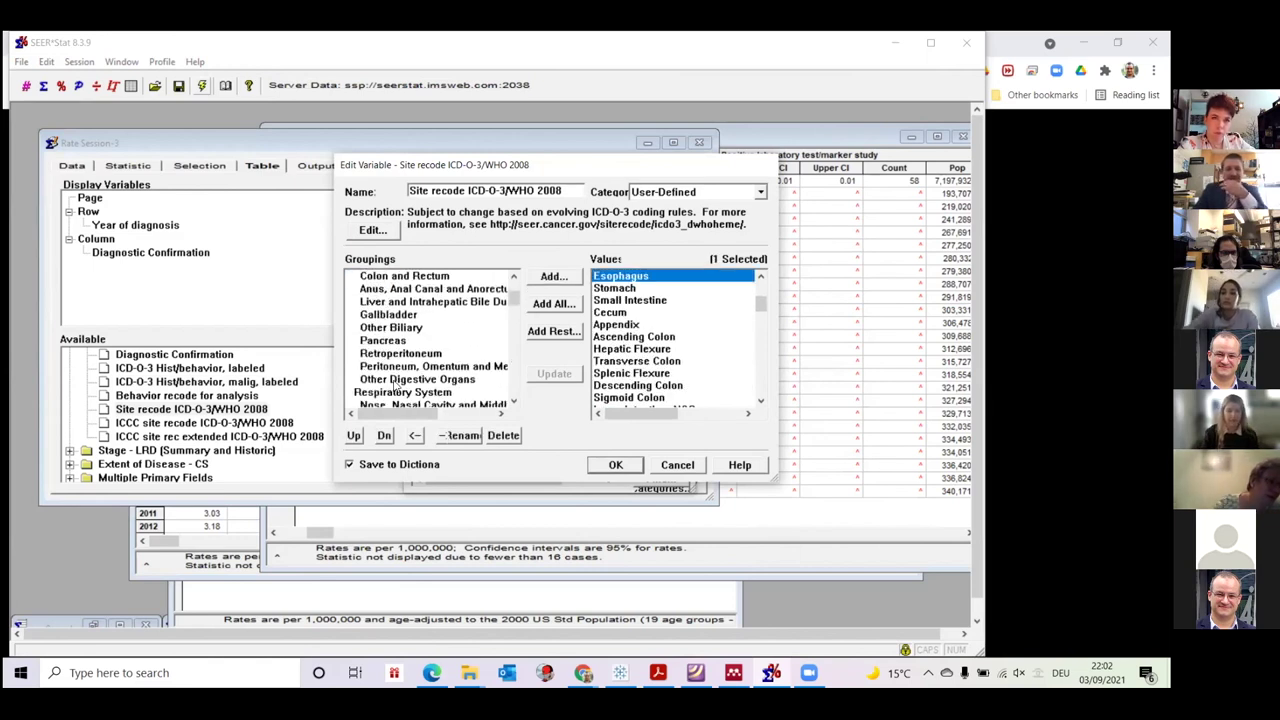
shift+click(398, 380)
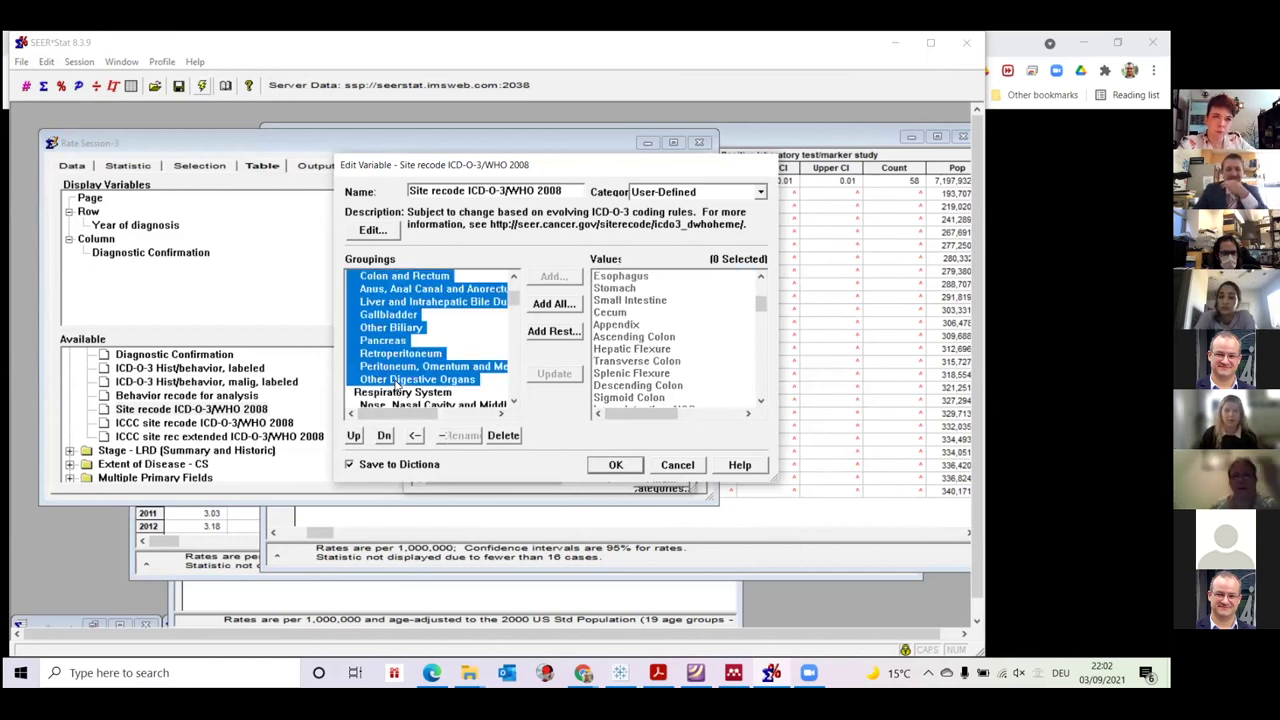
key(Delete)
Step: Delete the respiratory subsites from the nose and nasal cavity grouping through the trachea and mediastinum grouping
scroll(381, 332, up, 2)
click(381, 330)
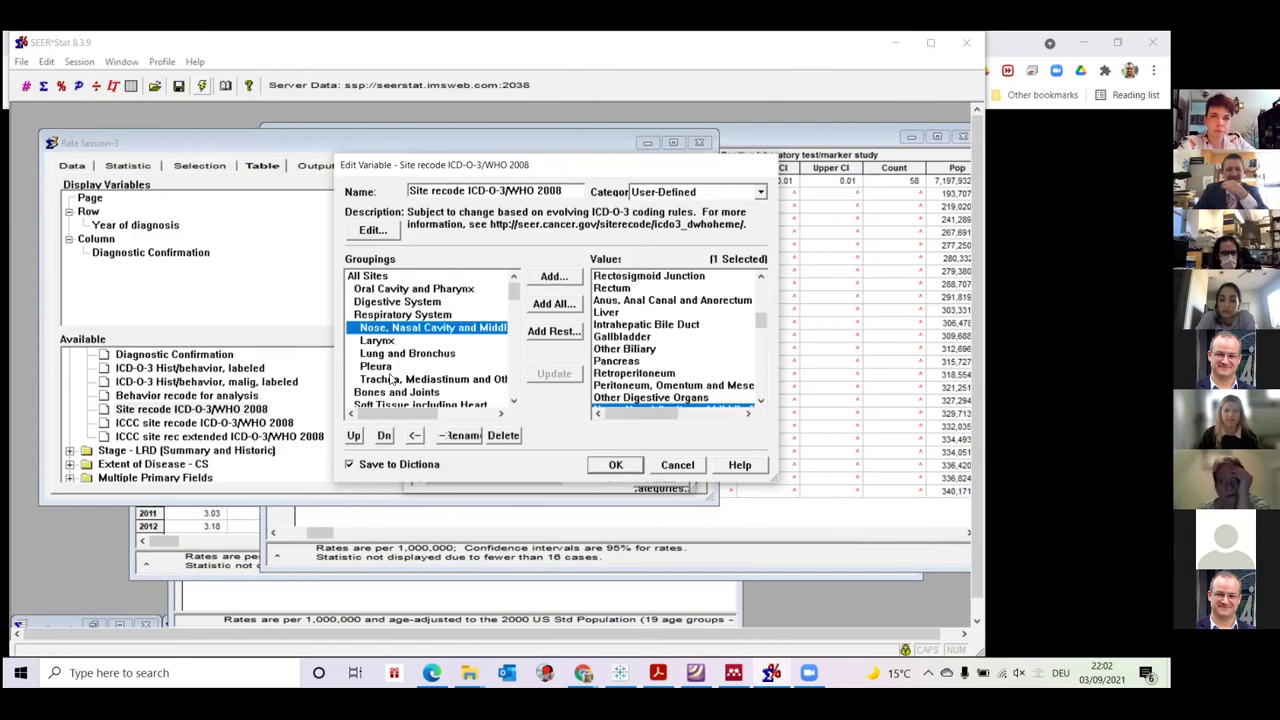
shift+click(395, 378)
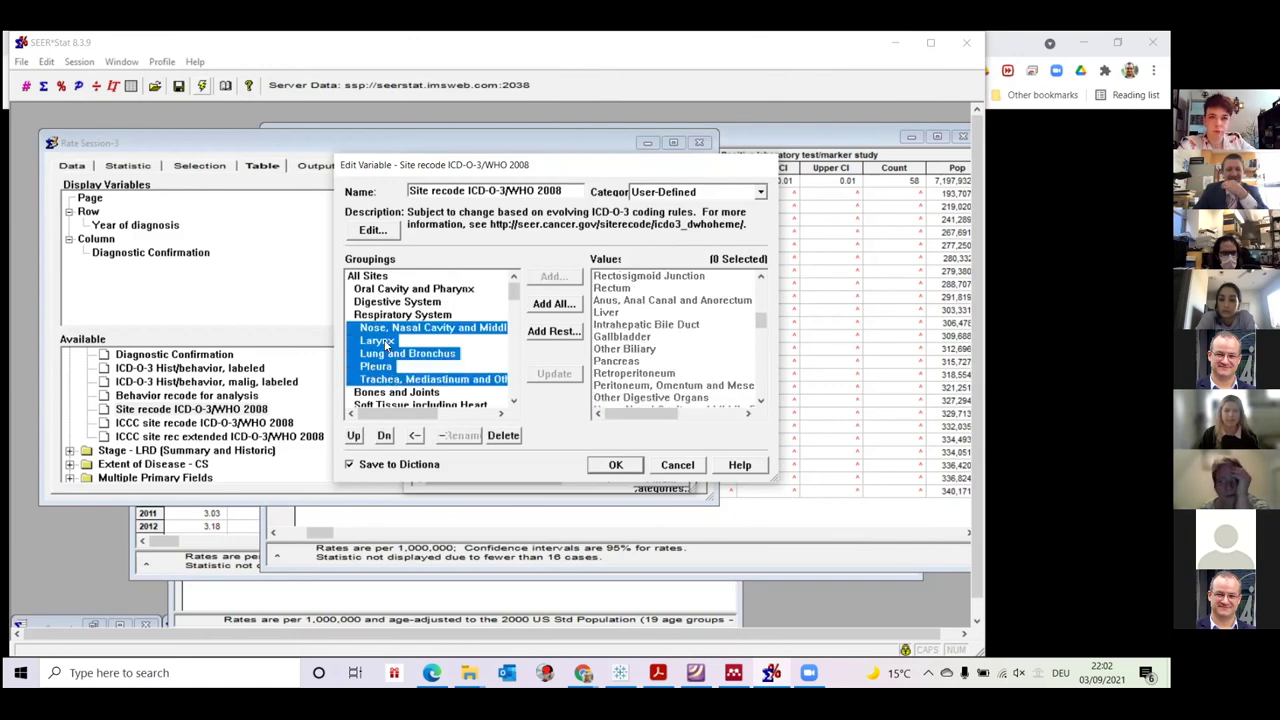
key(Delete)
Step: Delete the Melanoma of the Skin and Other Non-Epithelial Skin subgroups from the skin grouping
scroll(386, 340, down, 1)
click(385, 328)
shift+click(388, 341)
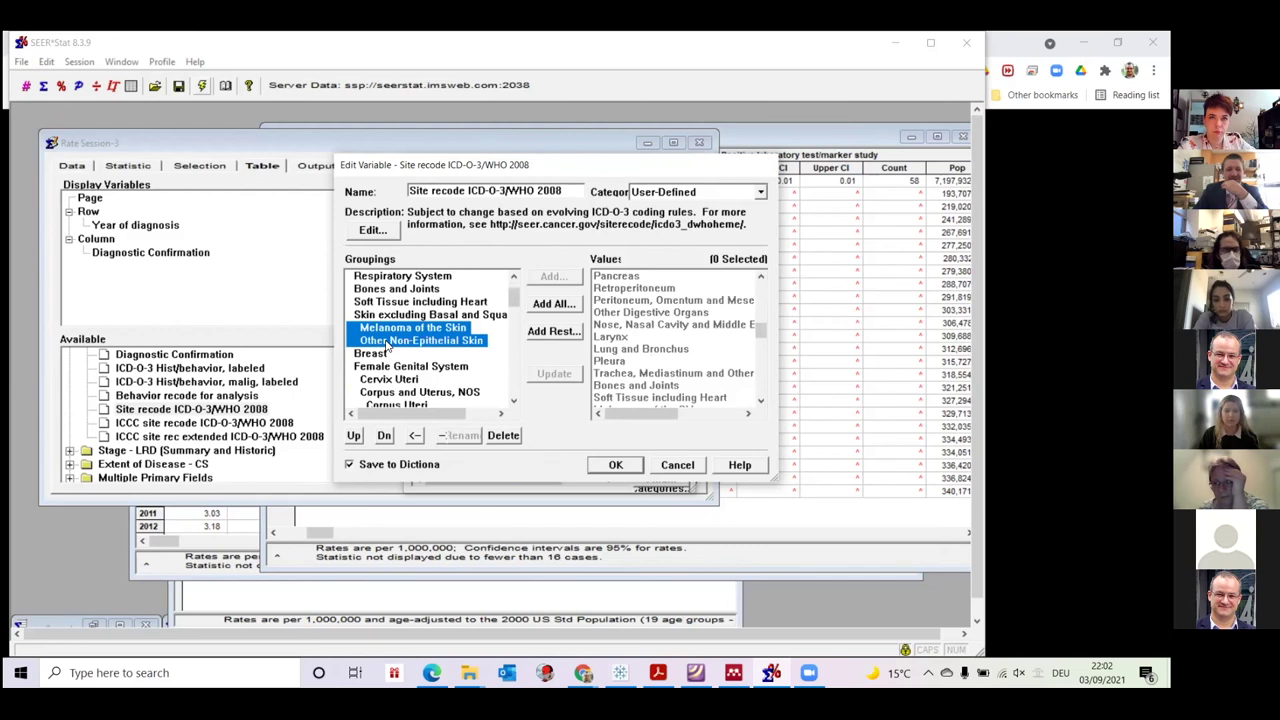
key(Delete)
Step: Delete the Female Genital System subgroups, Cervix Uteri through Other Female Genital Organs
click(389, 354)
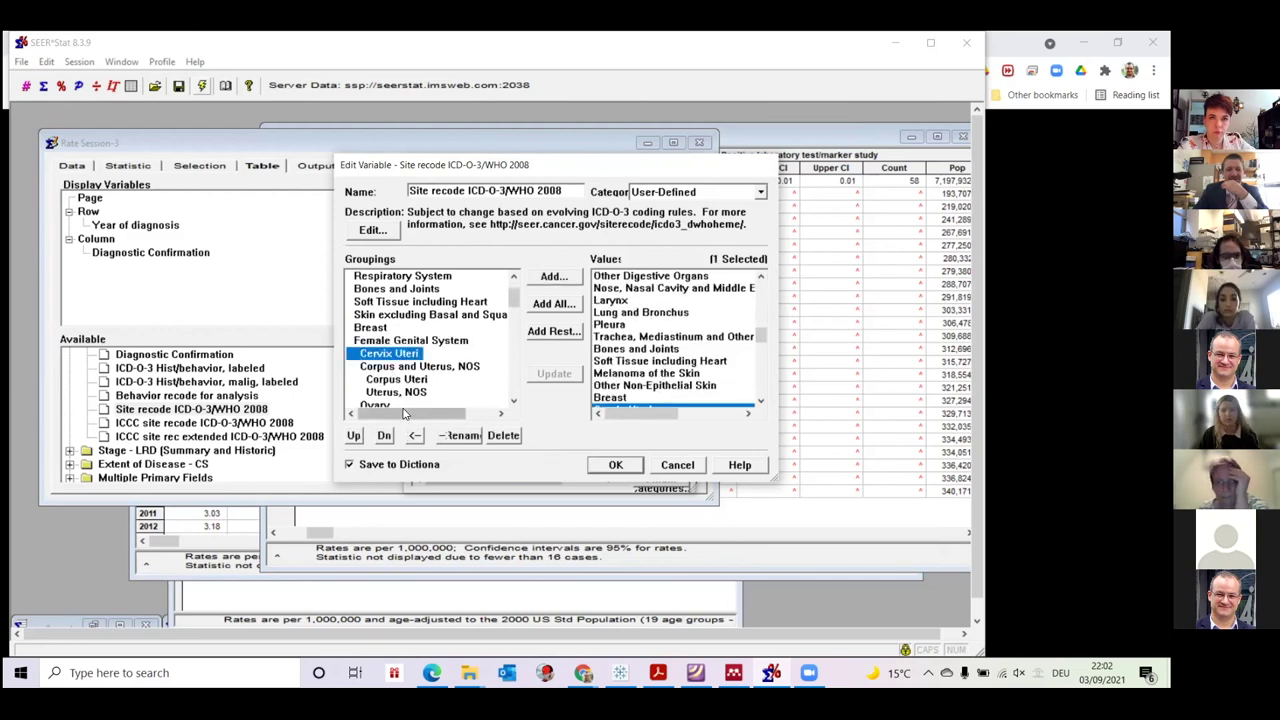
shift+click(400, 392)
key(Delete)
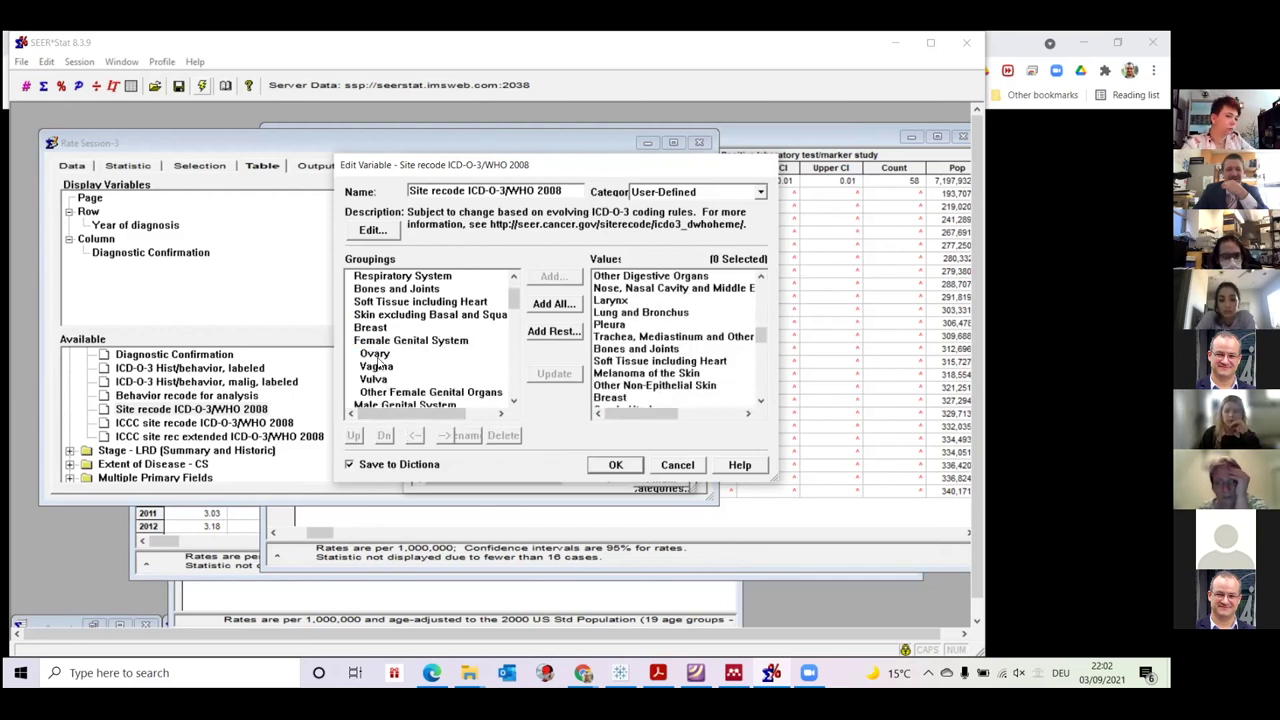
click(376, 354)
shift+click(380, 393)
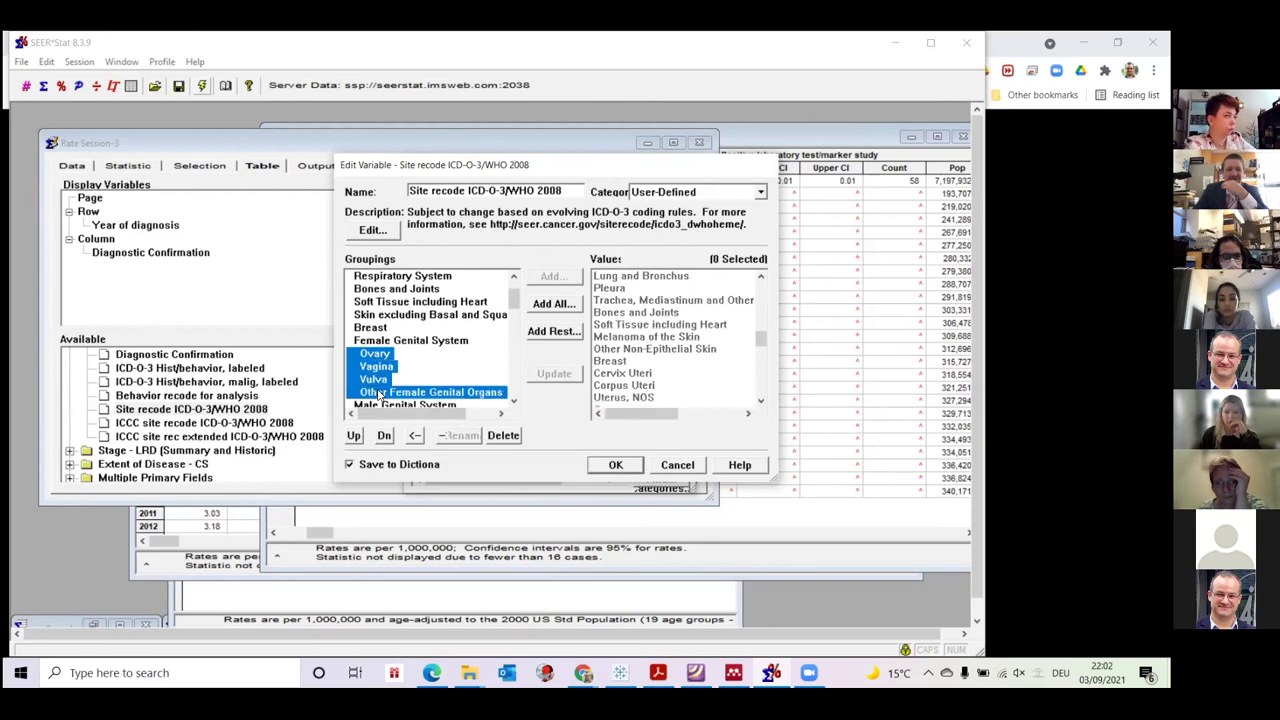
key(Delete)
Step: Delete the subgroups Prostate through Other Male Genital Organs and Urinary Bladder through Other Urinary Organs
click(378, 367)
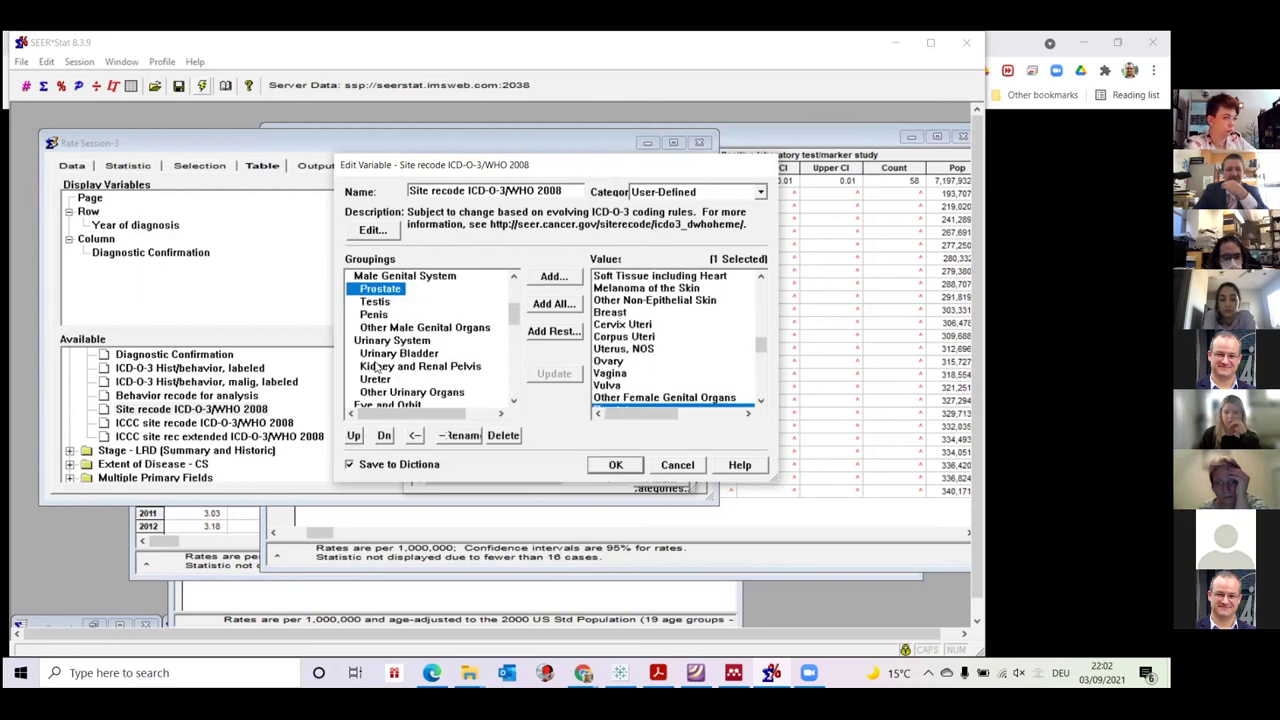
shift+click(381, 330)
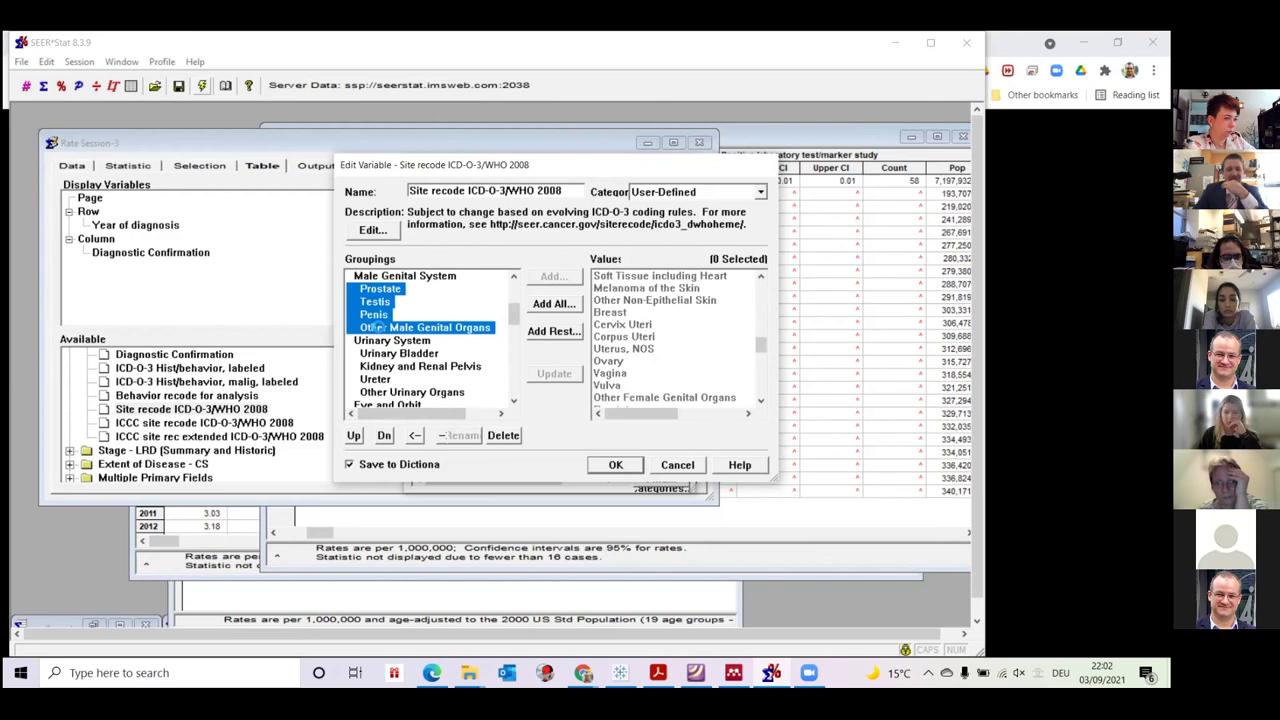
key(Delete)
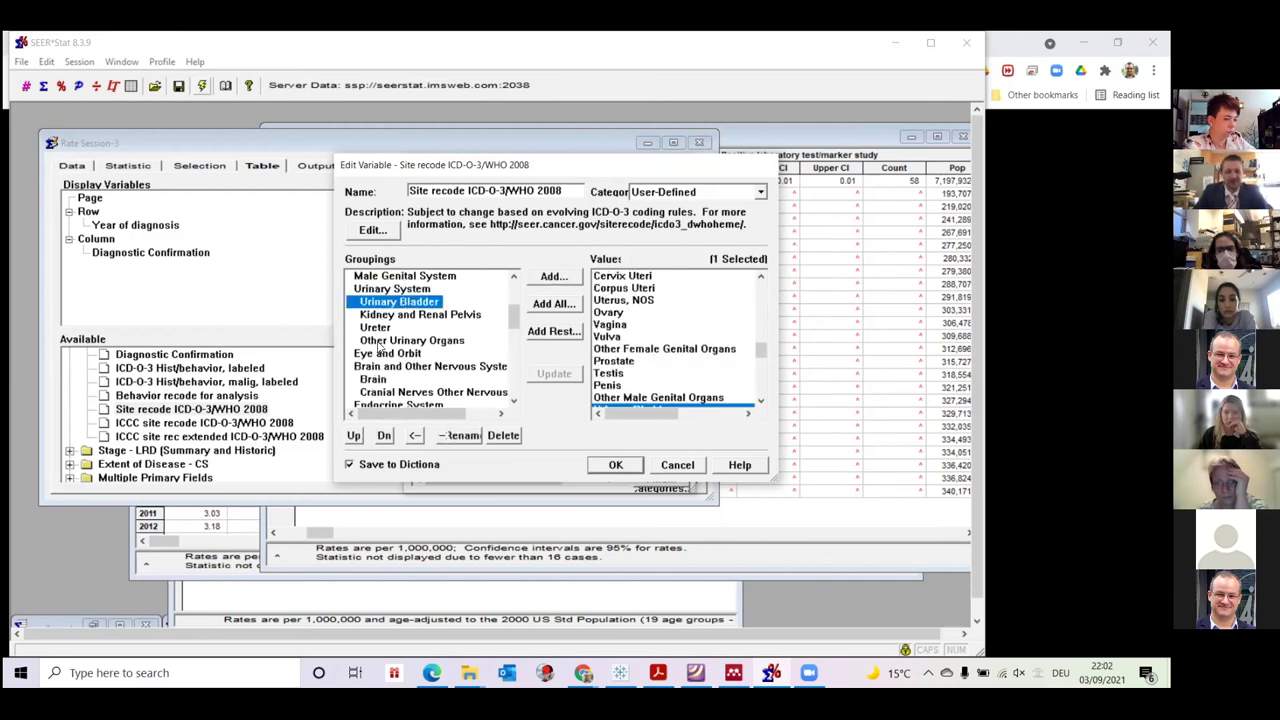
shift+click(381, 341)
key(Delete)
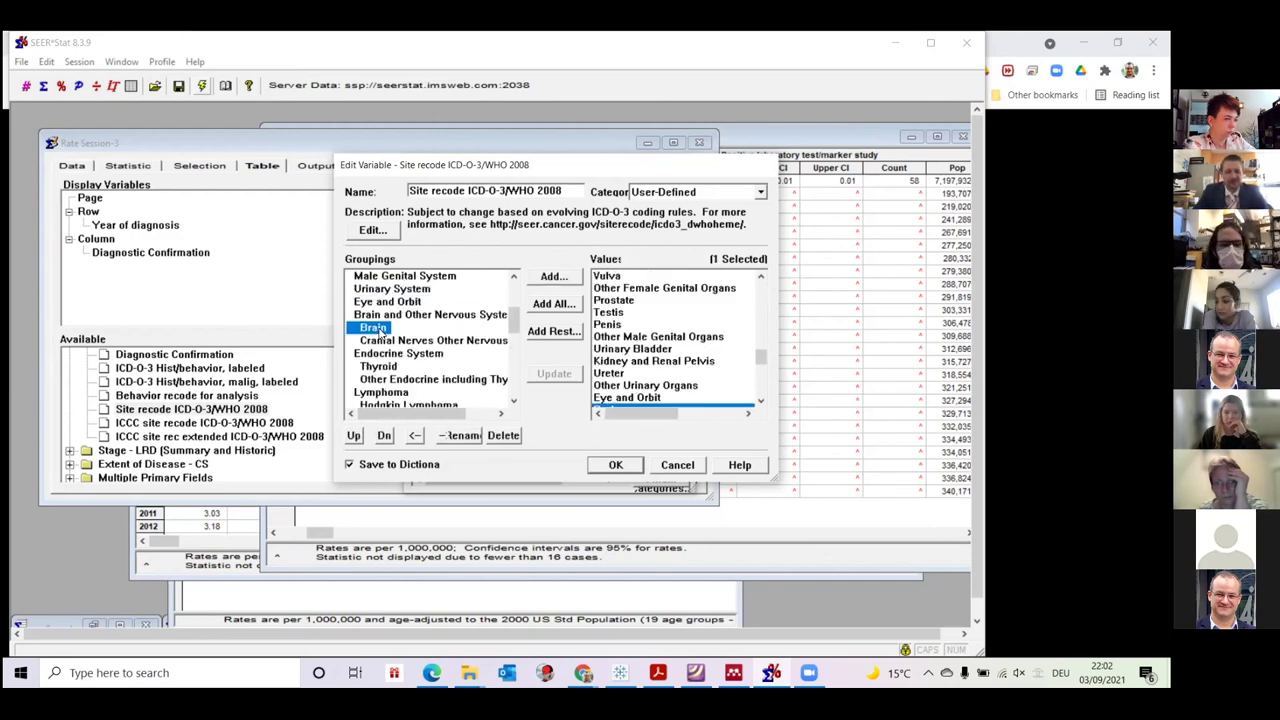
Step: Delete the Brain and Cranial Nerves subgroups along with the Thyroid and Other Endocrine subgroups
key(Delete)
key(Delete)
click(380, 342)
key(Delete)
click(381, 344)
key(Delete)
Step: Delete the Hodgkin Lymphoma grouping with its Nodal and Extranodal subgroups beneath Lymphoma
click(383, 355)
key(Delete)
click(382, 355)
key(Delete)
click(381, 354)
key(Delete)
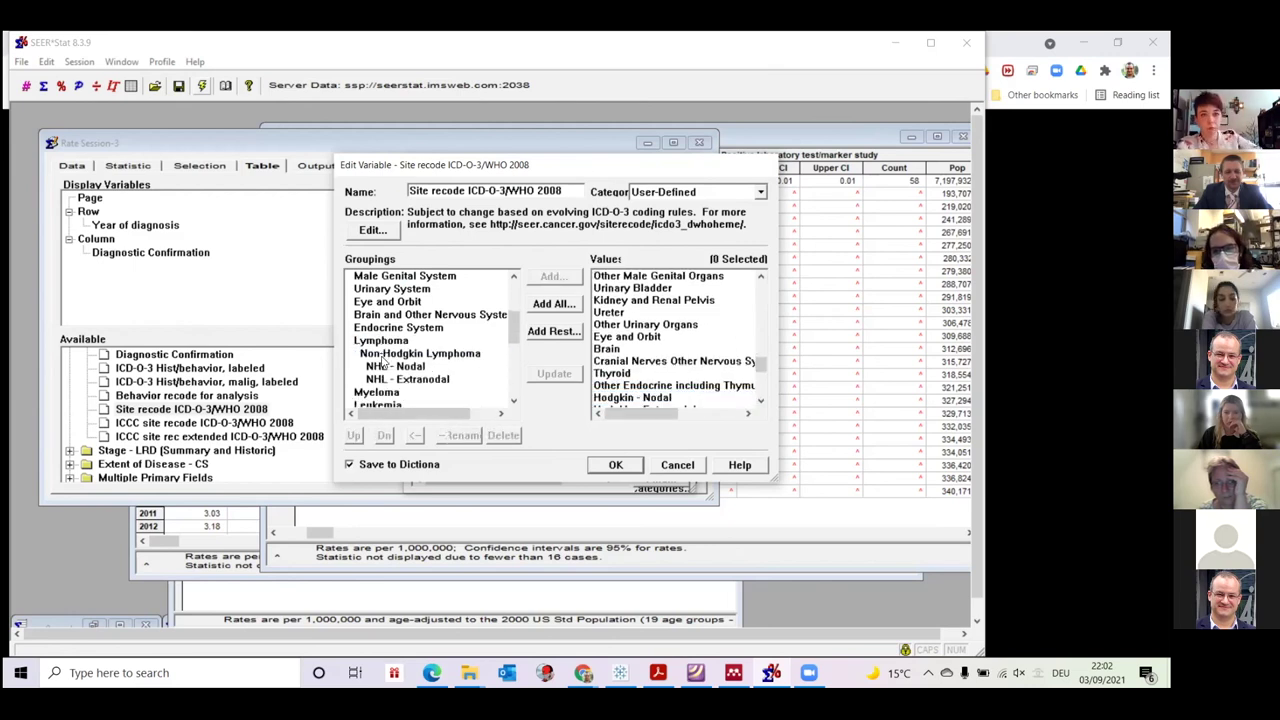
Step: Delete the Non-Hodgkin Lymphoma grouping together with its NHL - Nodal and NHL - Extranodal subgroups
click(381, 354)
key(Delete)
click(382, 357)
key(Delete)
click(382, 354)
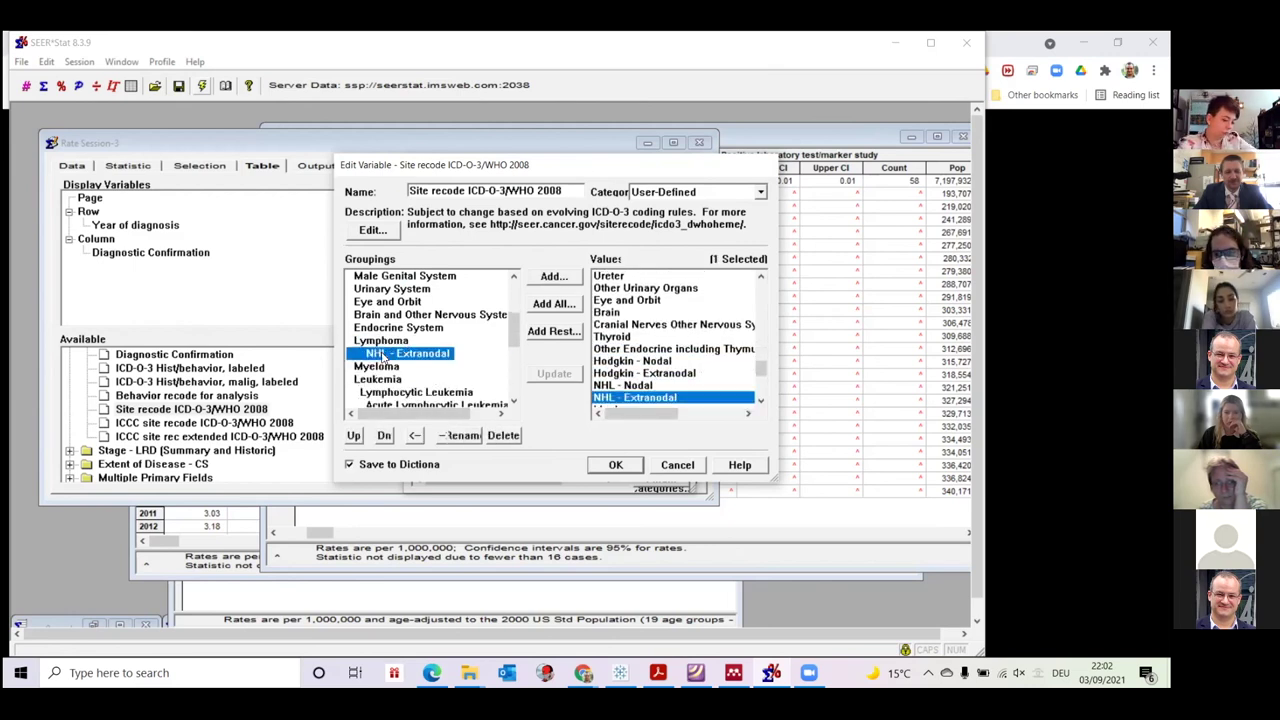
key(Delete)
Step: Delete all Leukemia subgroups, from Lymphocytic Leukemia through the aleukemic and subleukemic grouping, and check the remaining groupings
click(384, 380)
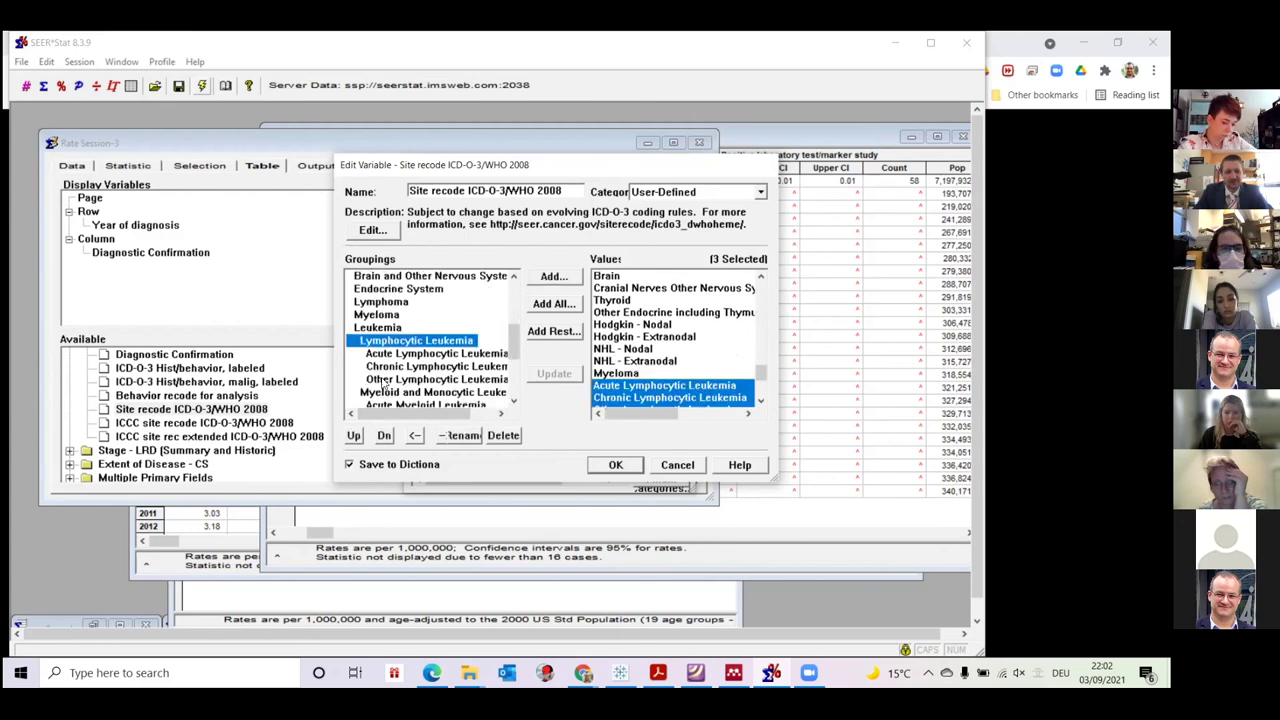
scroll(383, 386, down, 3)
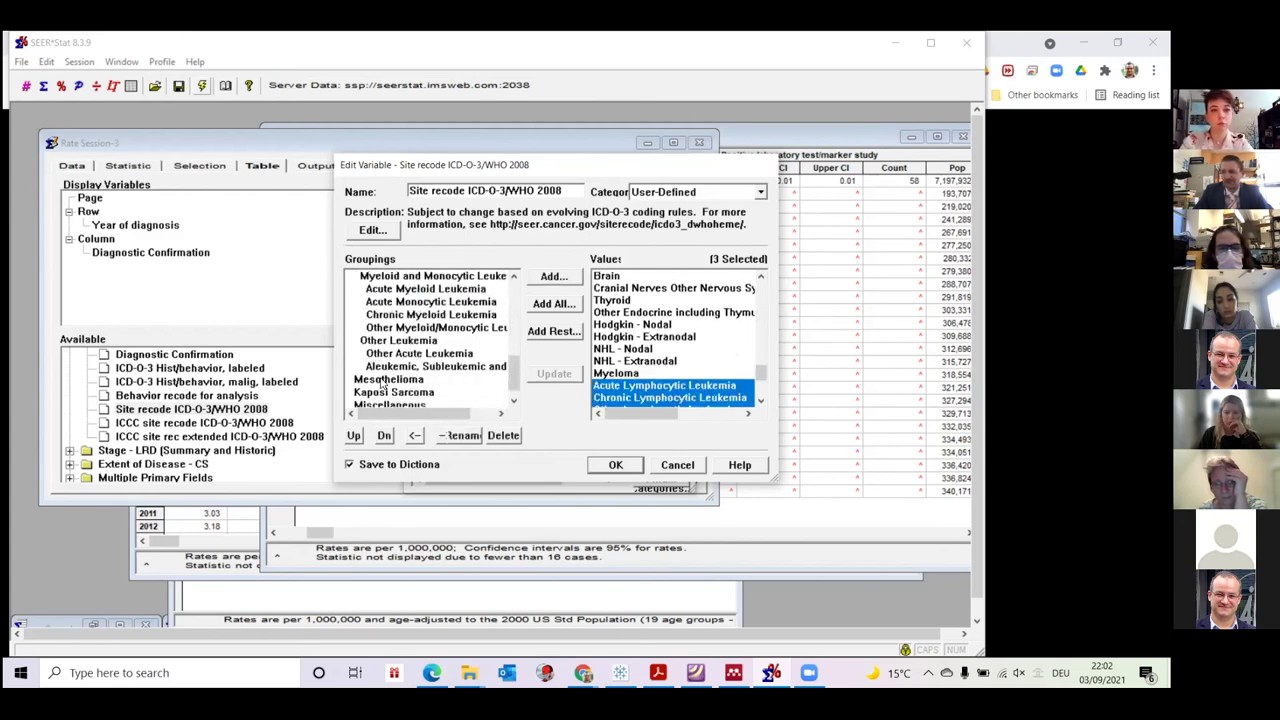
shift+click(381, 364)
key(Delete)
scroll(380, 360, up, 4)
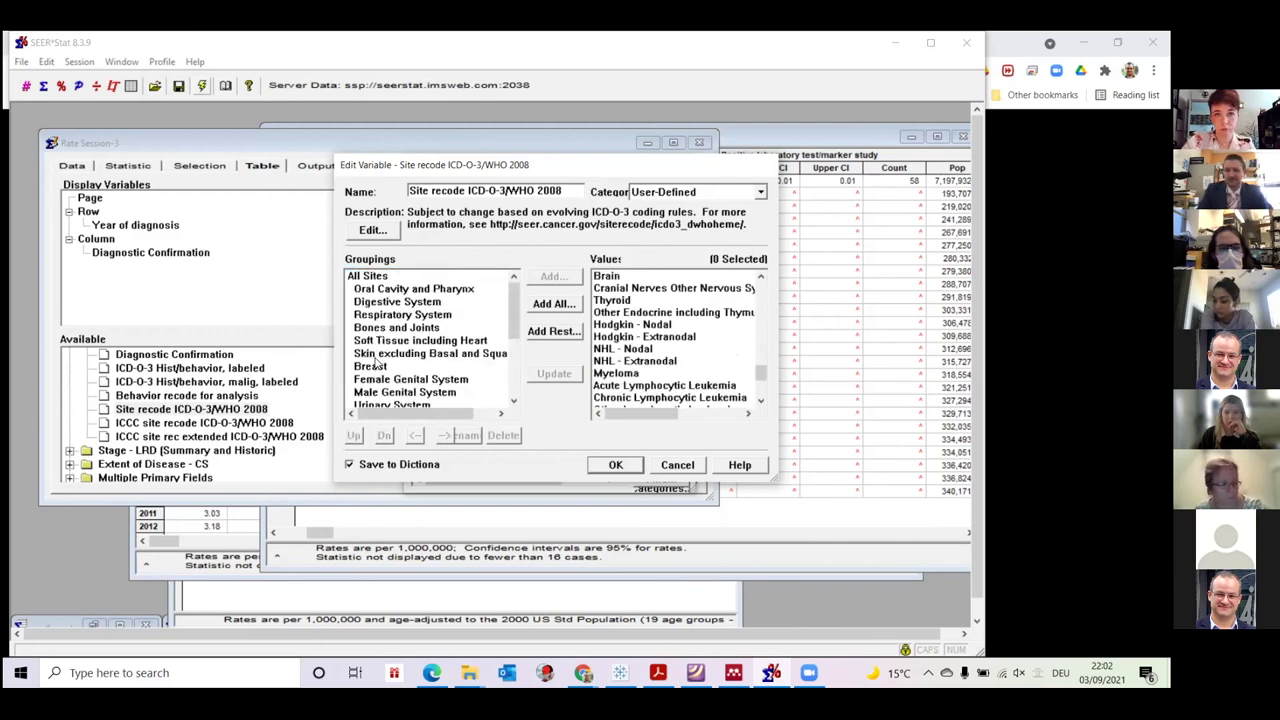
scroll(378, 356, down, 3)
scroll(377, 356, down, 1)
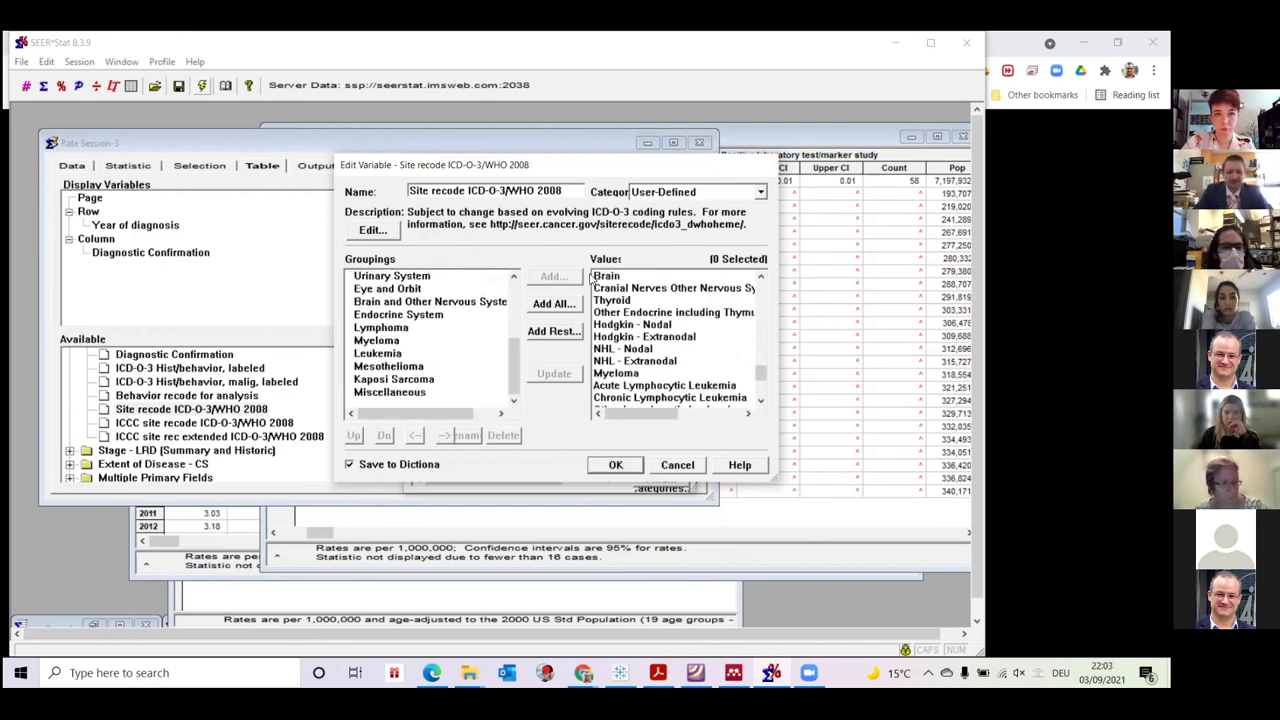
Step: Name the variable "Site recode ICD-O-3/WHO 2008 PICC", save it to the dictionary and close the dictionary
click(570, 188)
text(r)
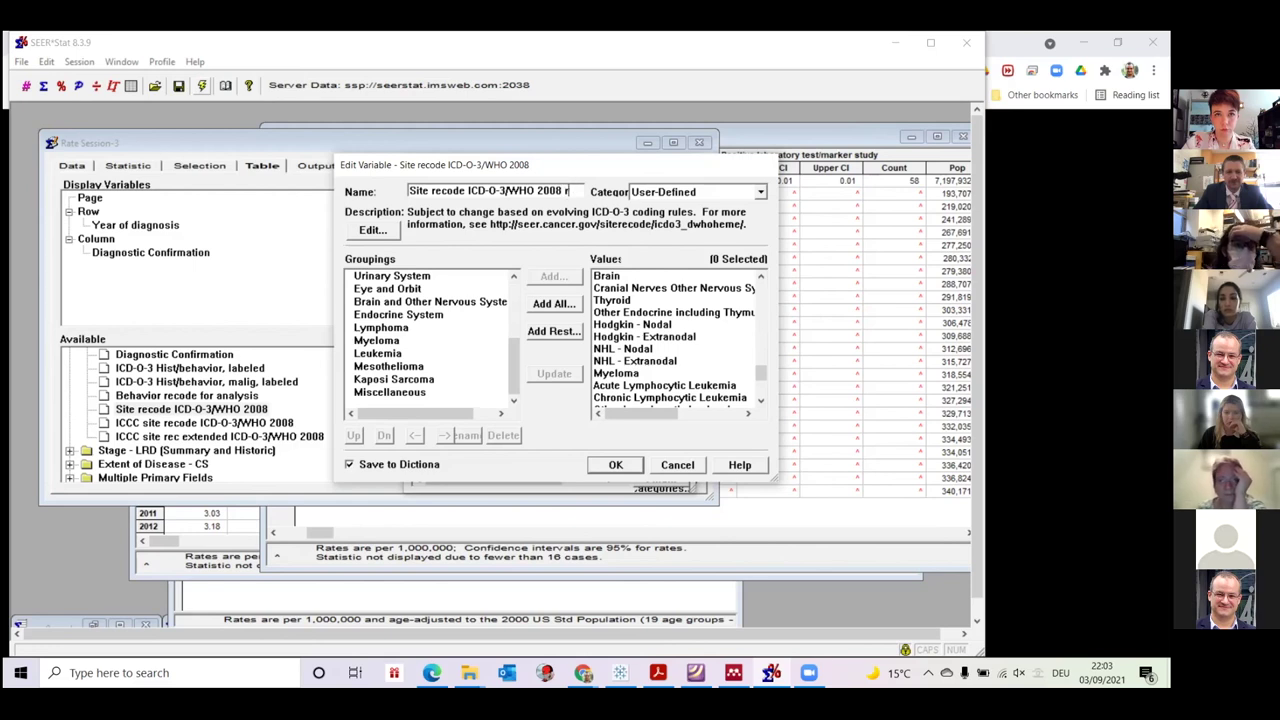
key(BackSpace)
key(BackSpace)
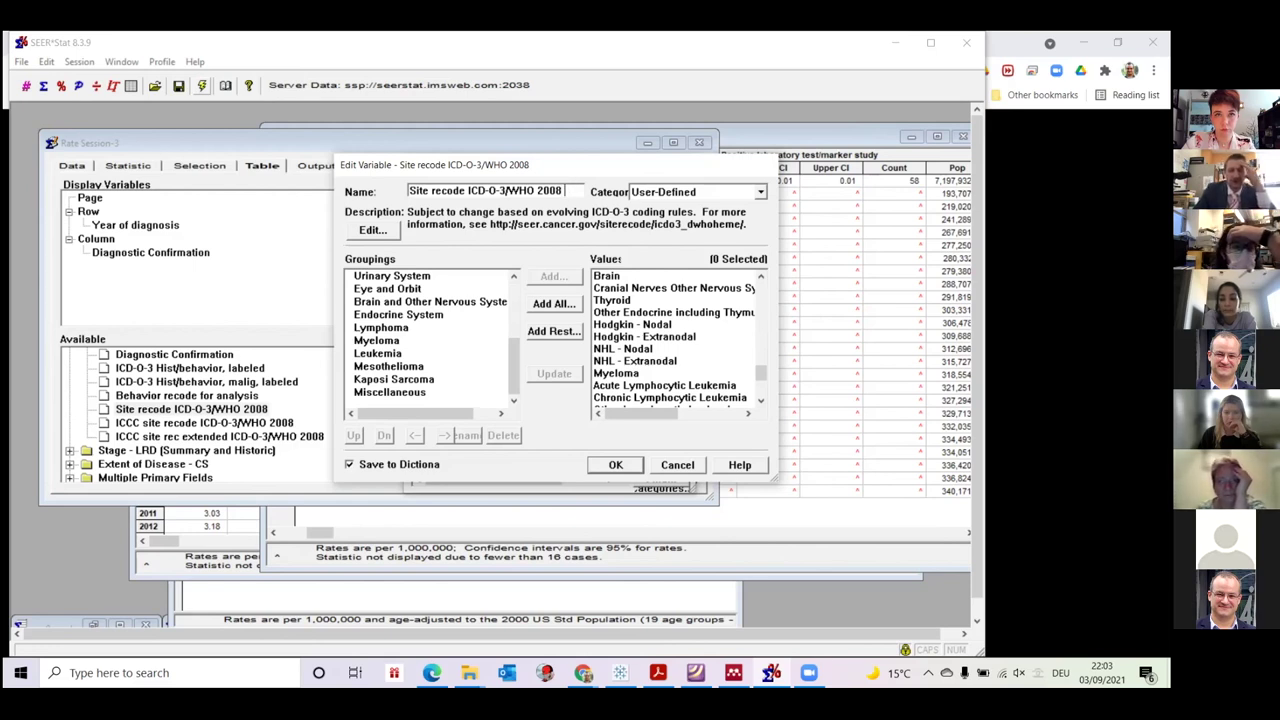
text(PICCC)
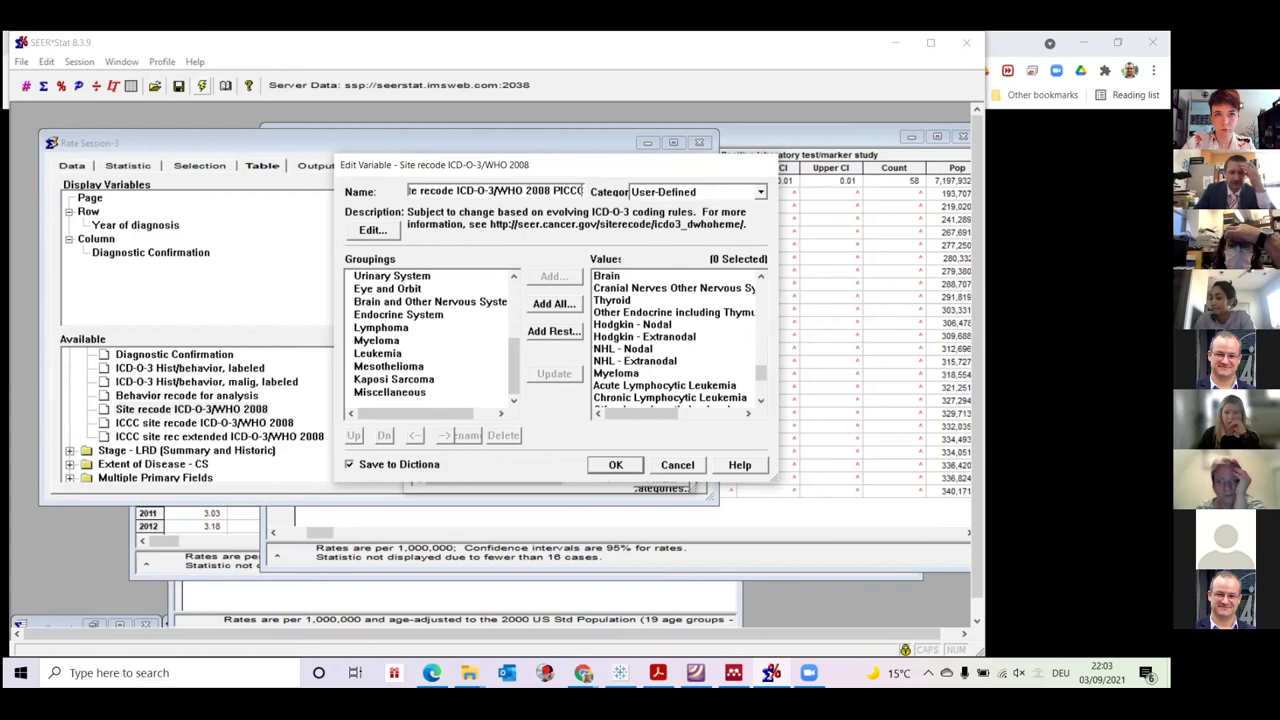
key(BackSpace)
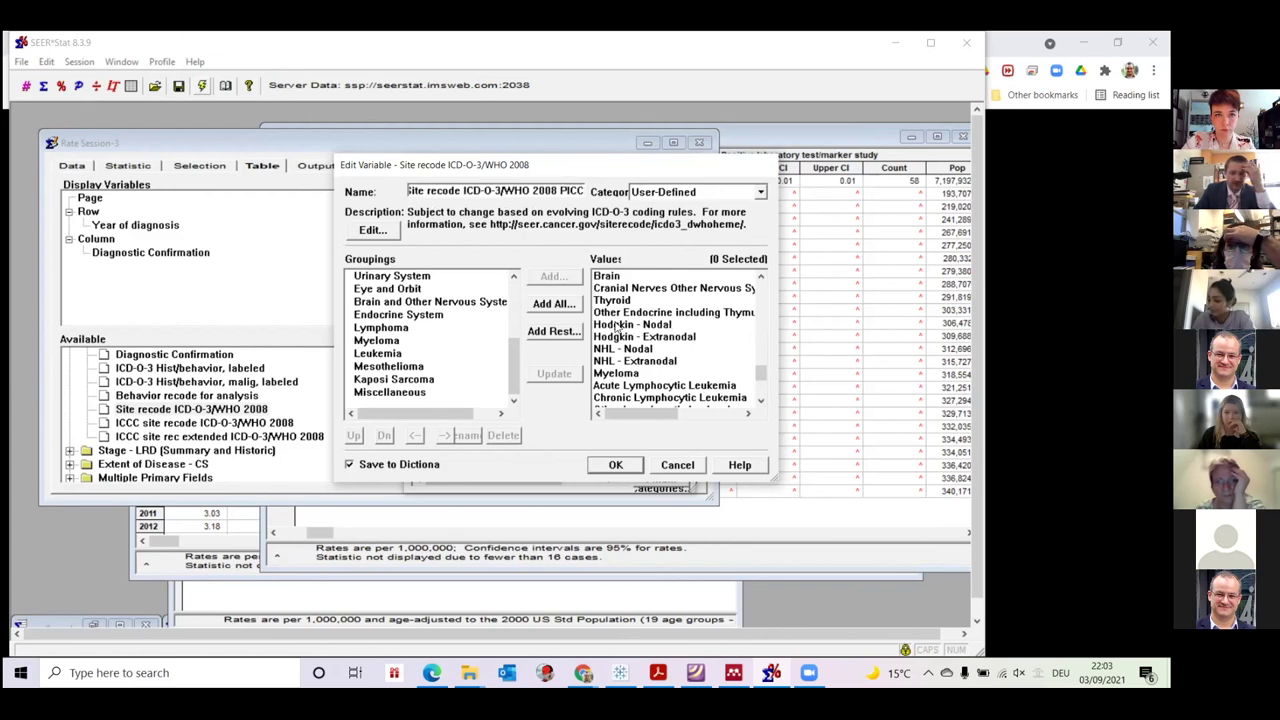
drag(514, 368, 570, 431)
scroll(518, 405, down, 3)
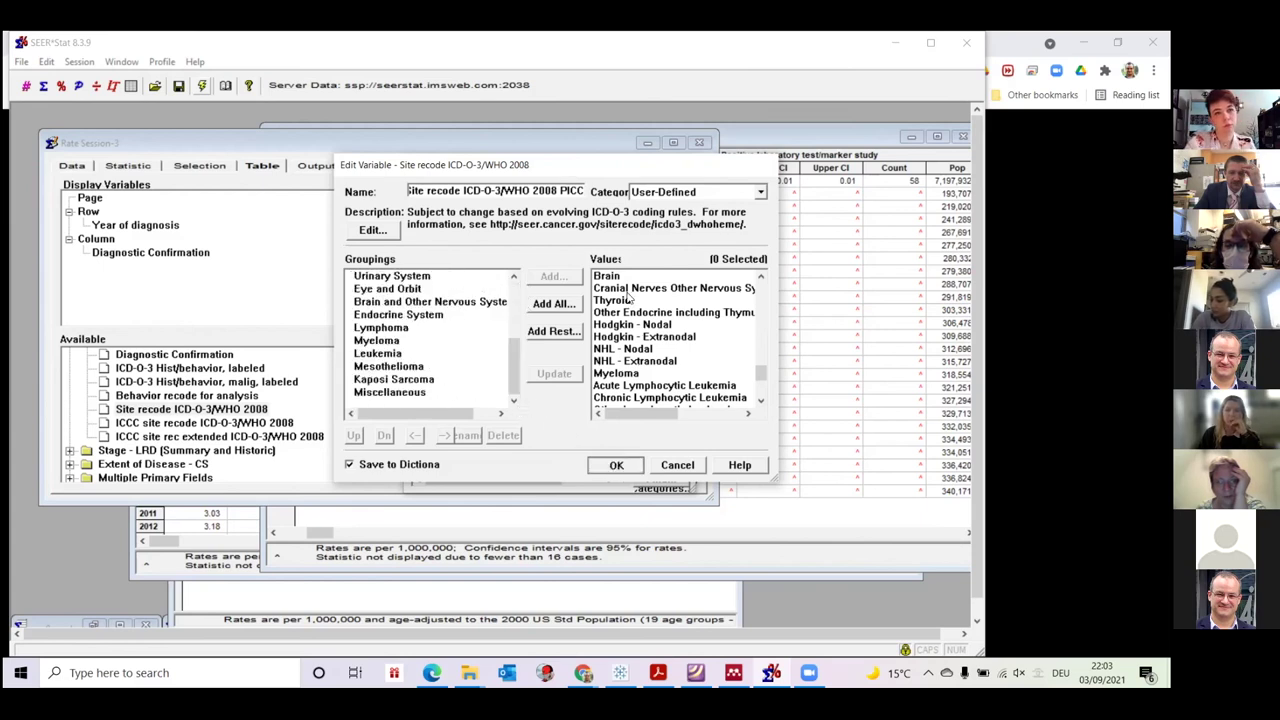
click(616, 465)
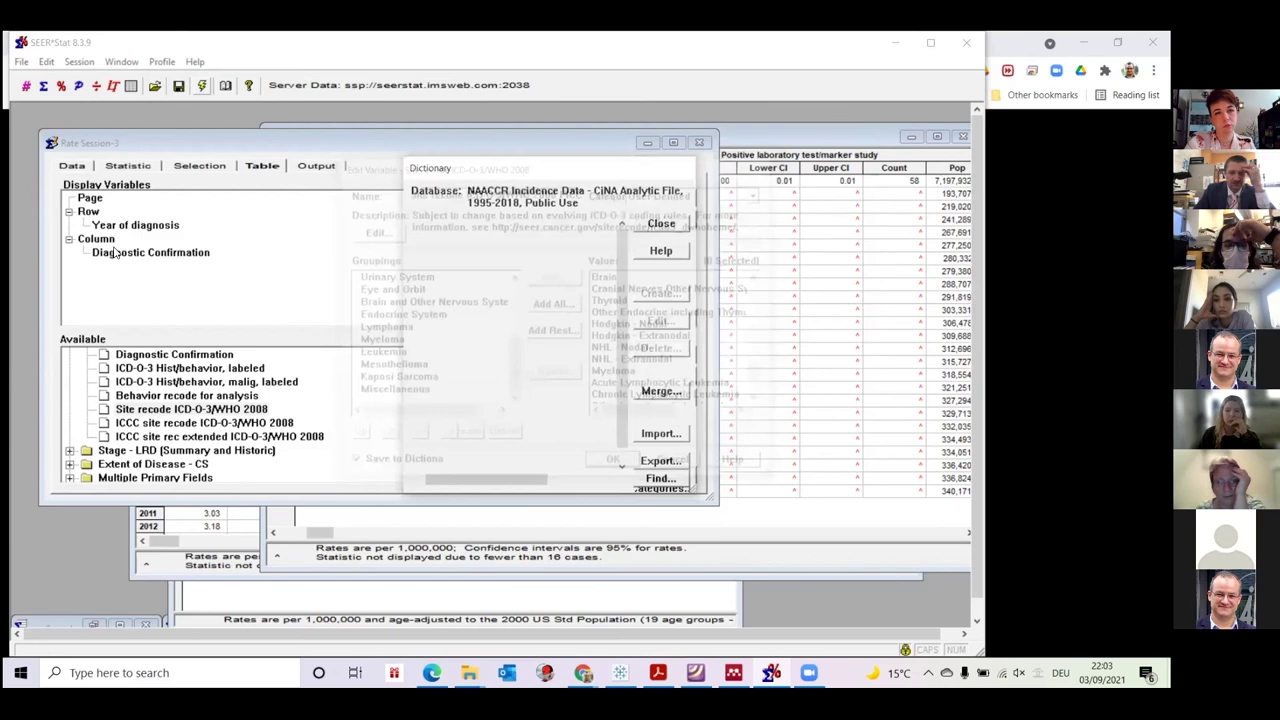
key(Escape)
Step: Make the user-defined Site recode ICD-O-3/WHO 2008 PICC the table's only variable, as row, removing Year of diagnosis and Diagnostic Confirmation
click(113, 228)
key(Delete)
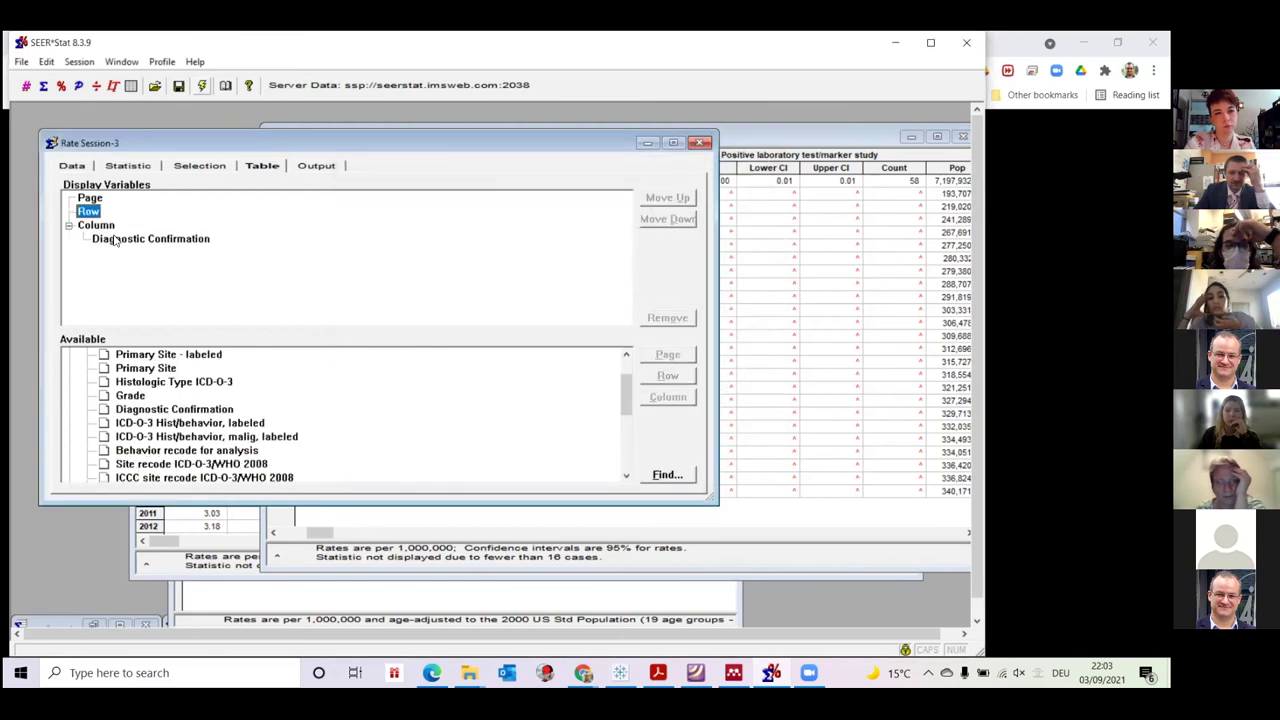
click(120, 239)
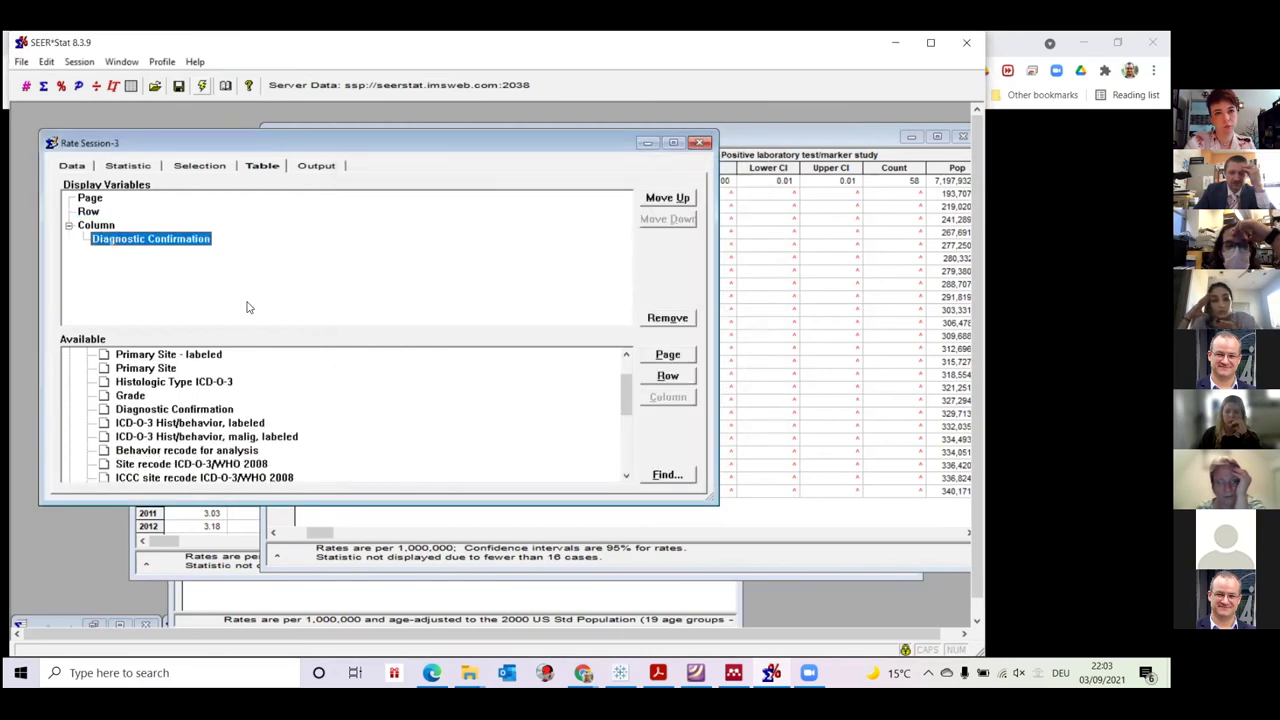
scroll(400, 420, down, 6)
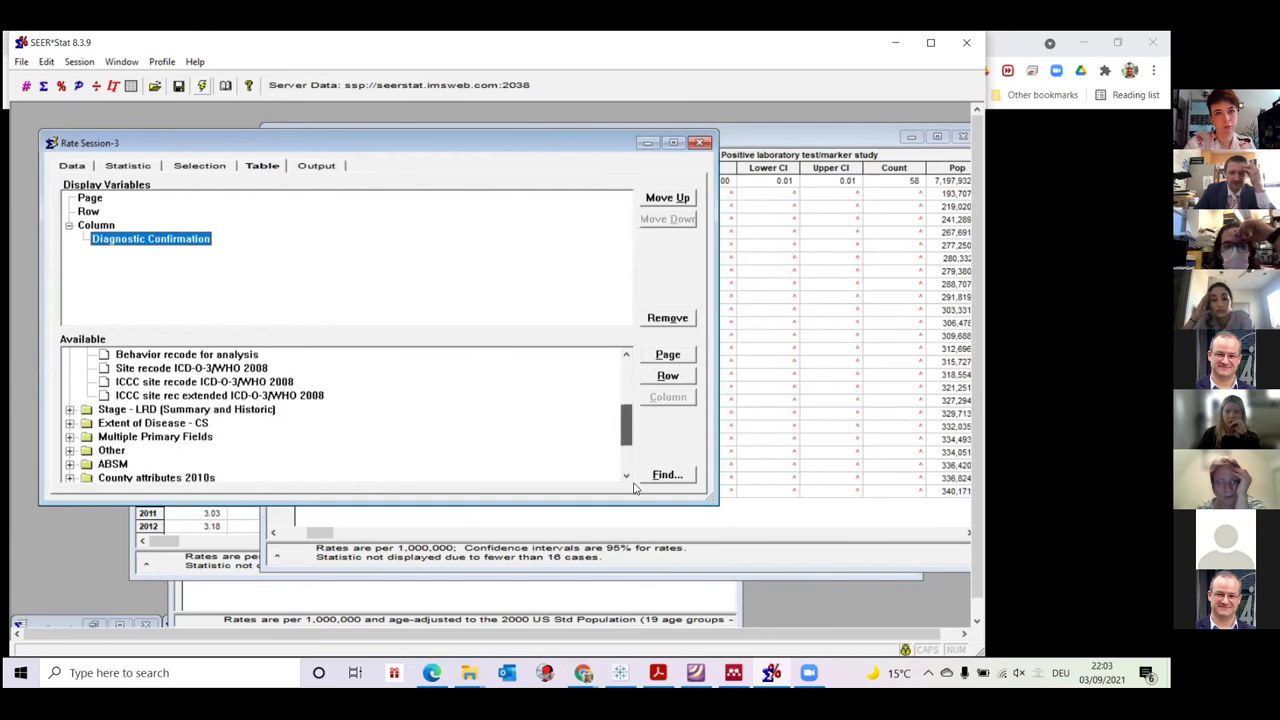
click(69, 464)
click(150, 464)
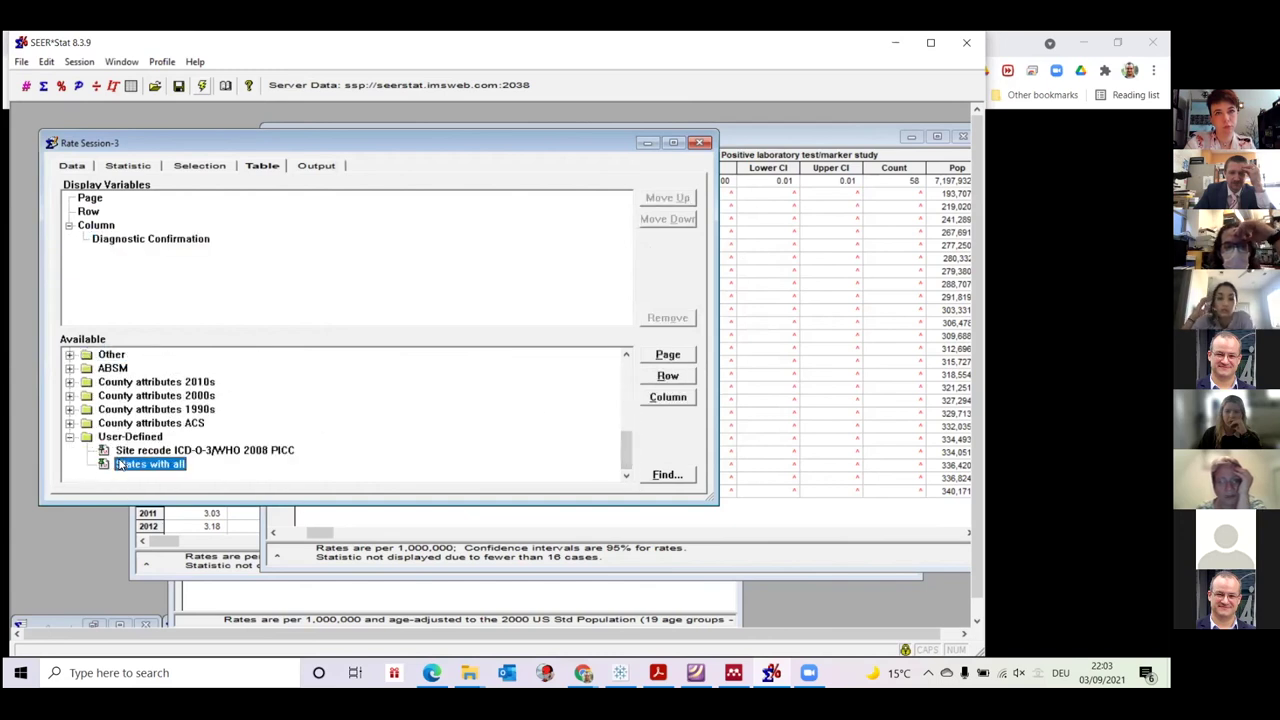
click(182, 451)
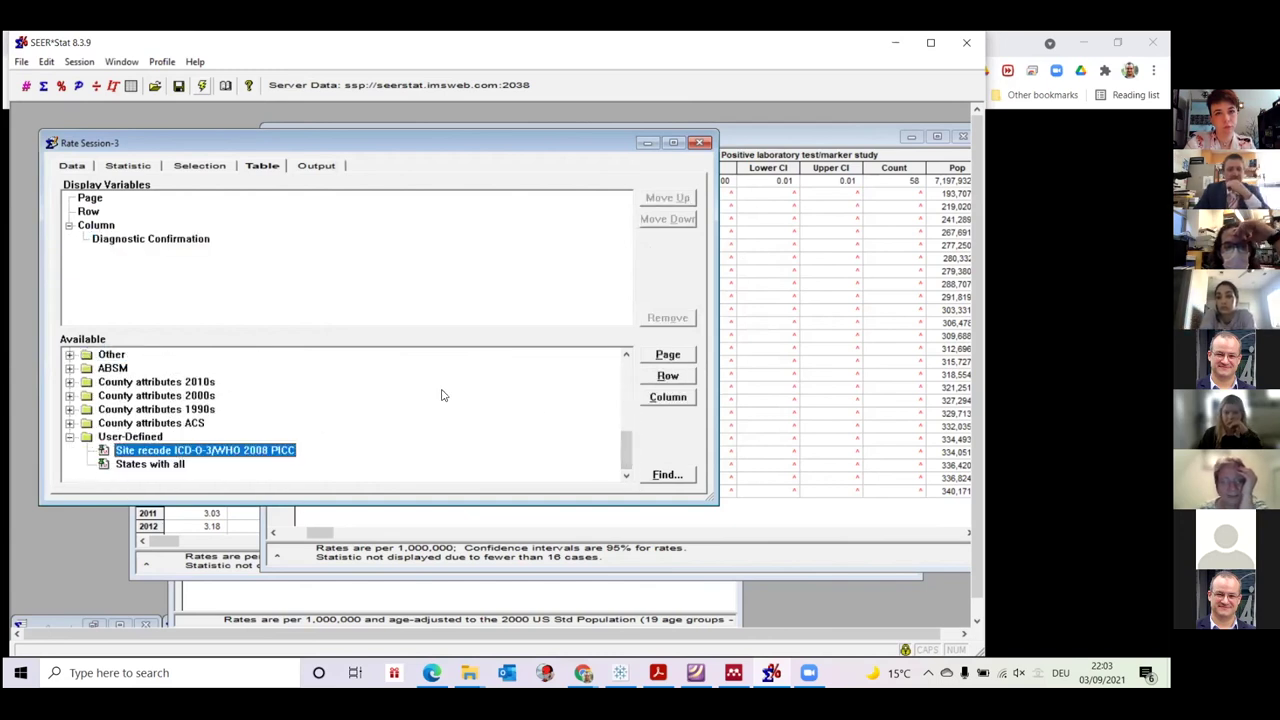
click(667, 375)
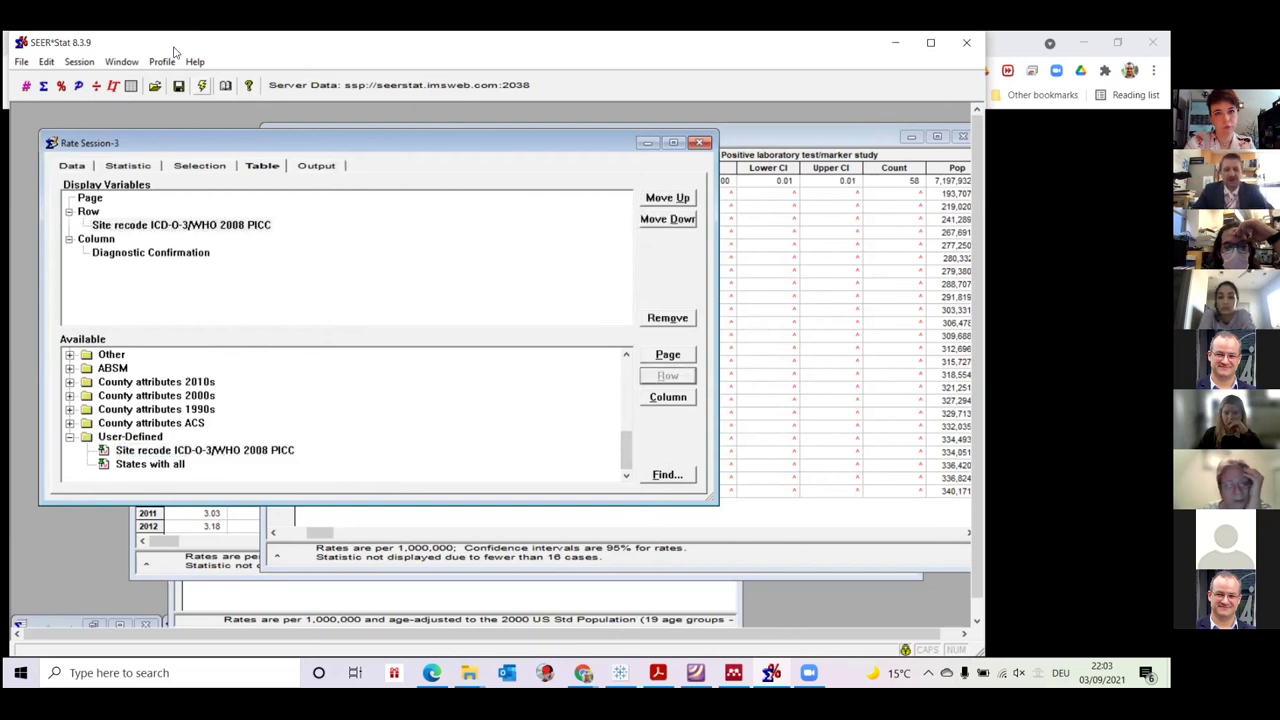
click(188, 256)
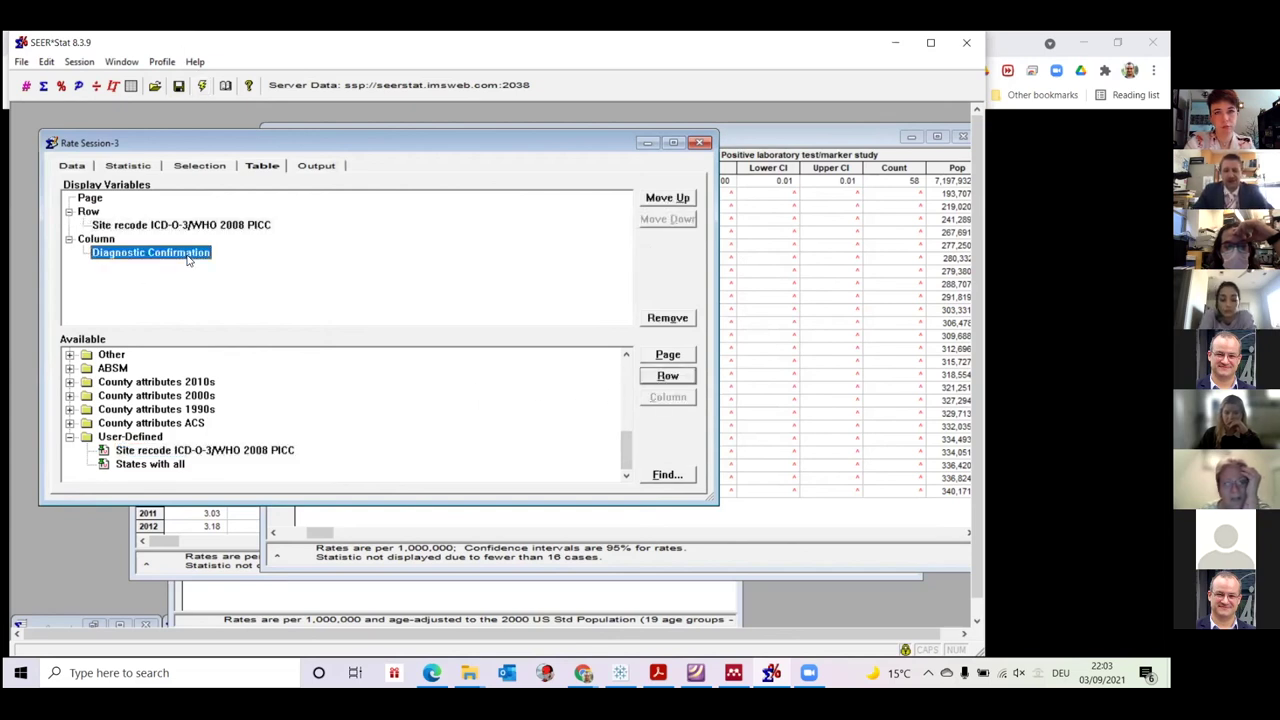
key(Delete)
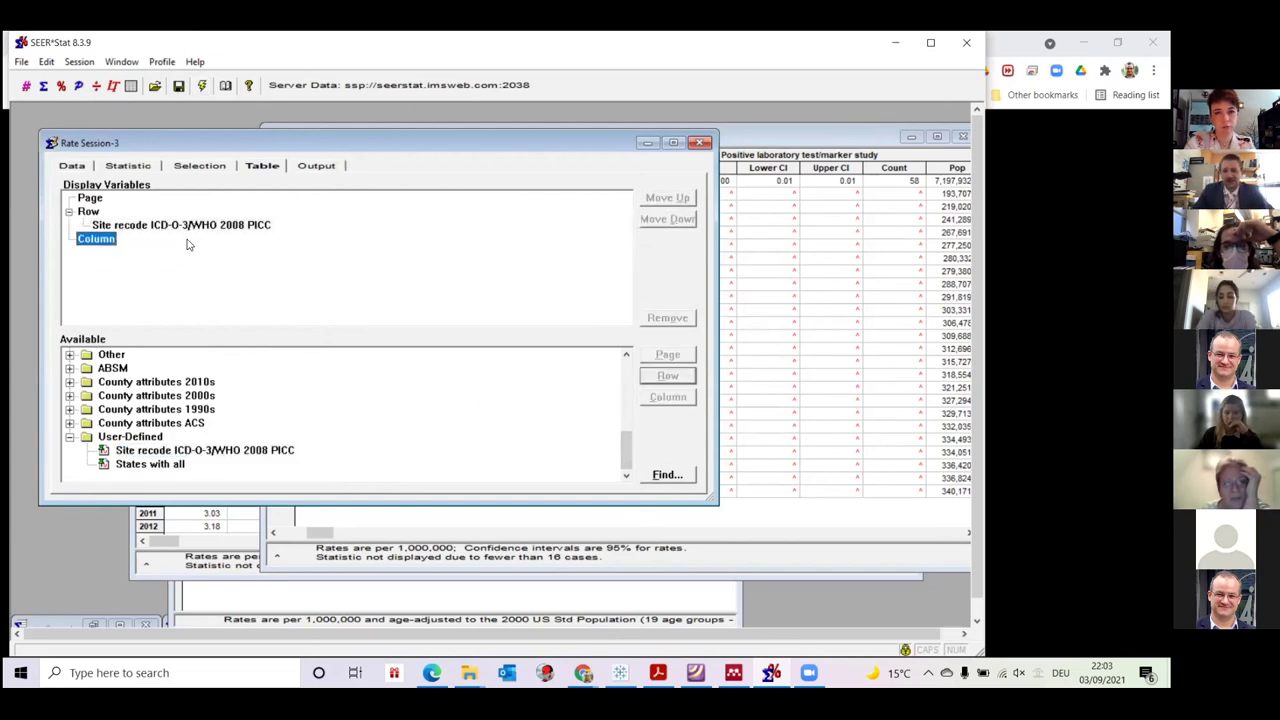
Step: Execute the rate session and set its job to finish offline
click(203, 88)
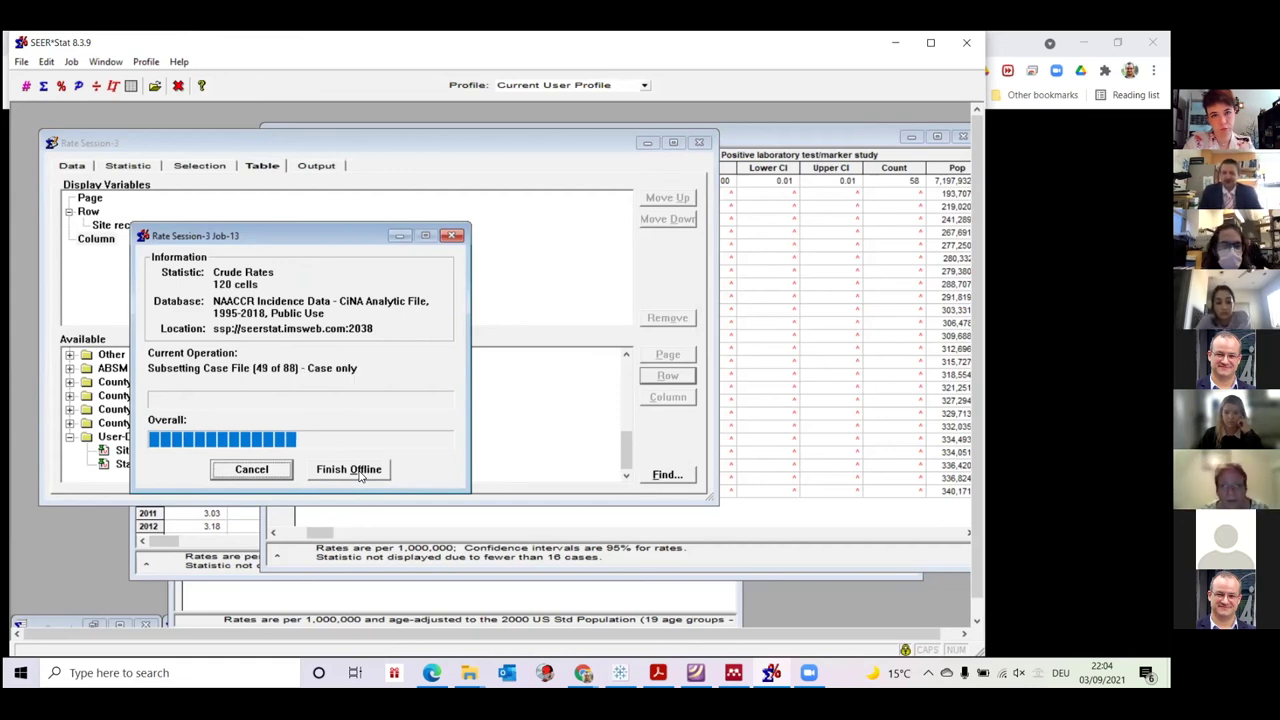
click(360, 474)
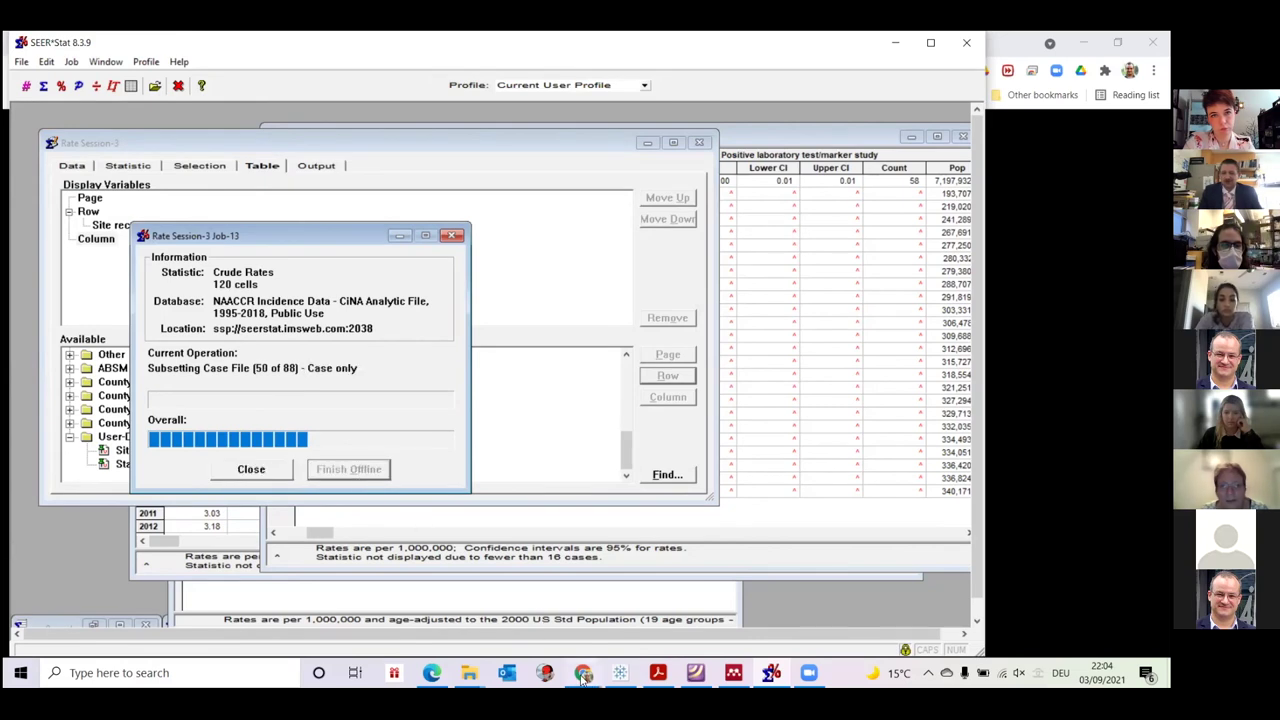